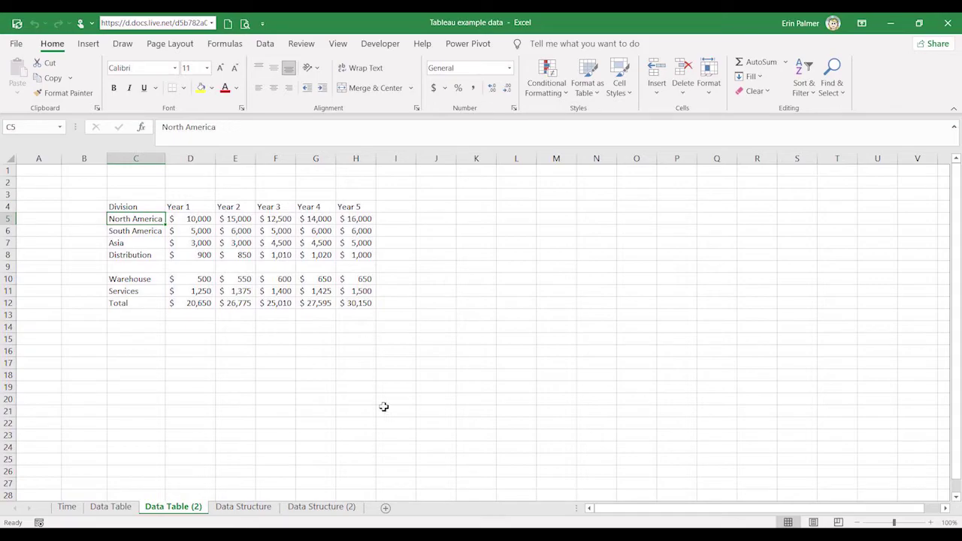
# Step: Switch from Excel to Tableau's Data Source page showing the Data Table (2) sheet
pyautogui.hotkey('alt', 'Tab')
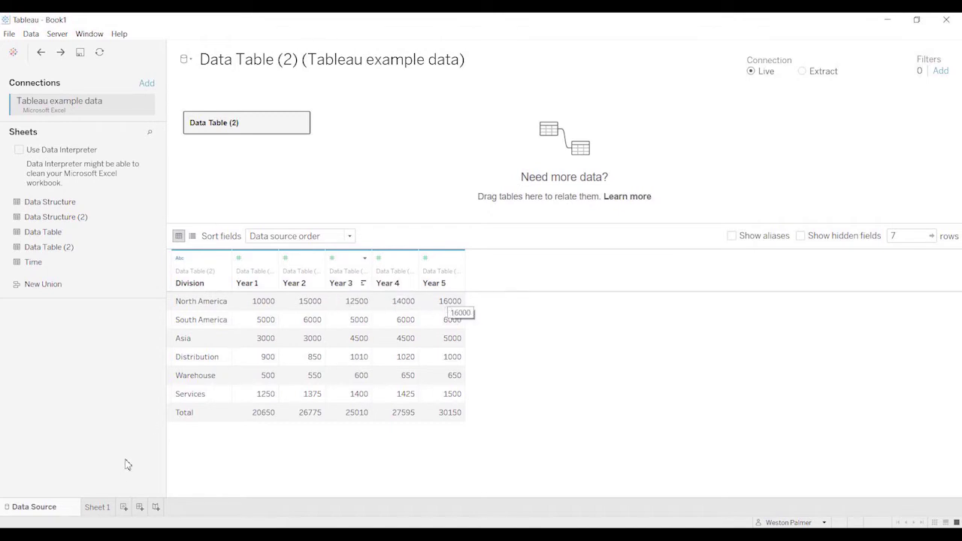
# Step: On Sheet 1, put Division on Rows and add Year 1 beside it as a discrete field
pyautogui.click(104, 511)
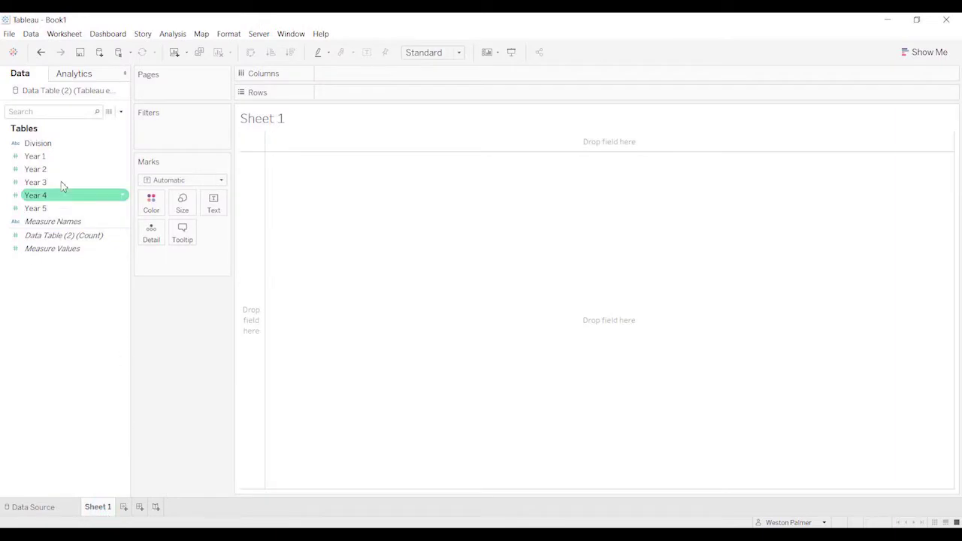
pyautogui.moveTo(39, 143); pyautogui.dragTo(361, 95)
pyautogui.moveTo(61, 158); pyautogui.dragTo(366, 76)
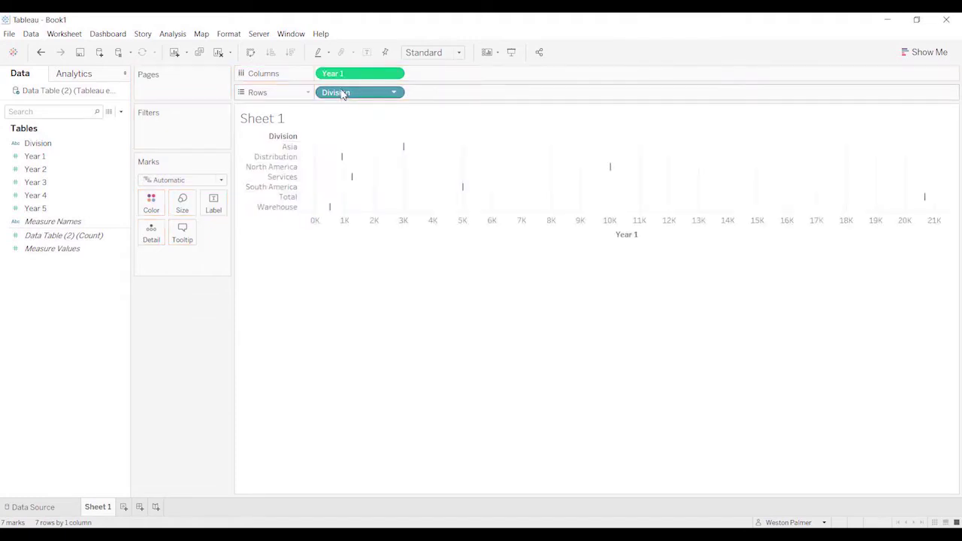
pyautogui.click(394, 75)
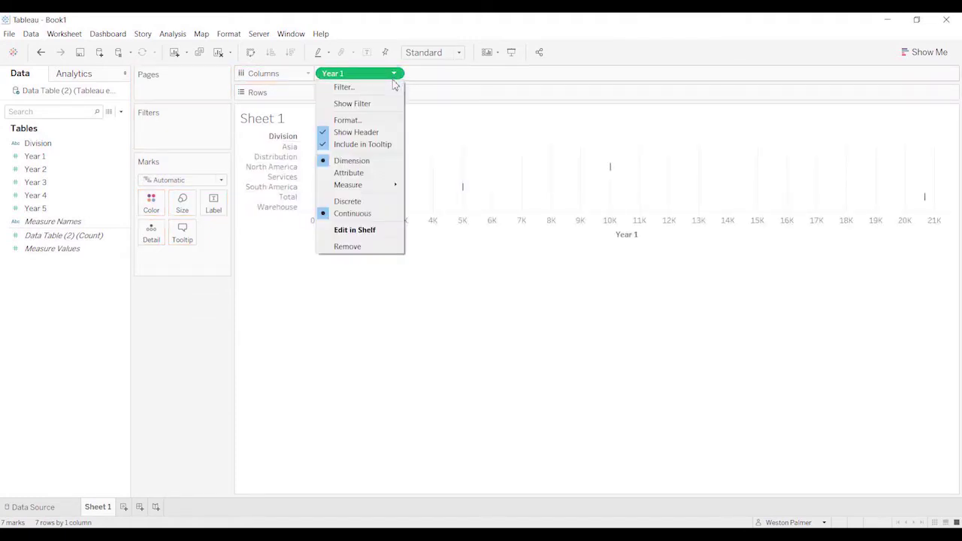
pyautogui.click(372, 203)
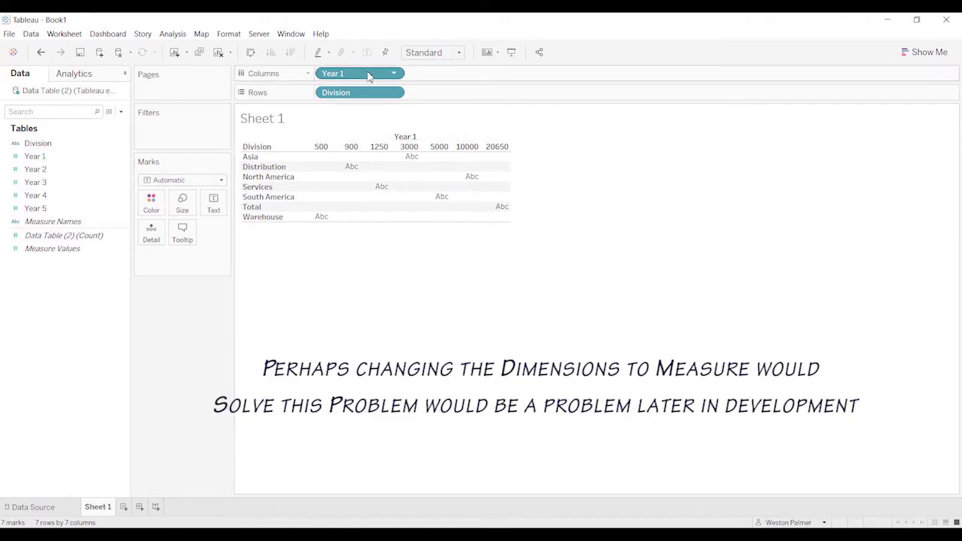
pyautogui.moveTo(369, 77); pyautogui.dragTo(379, 188)
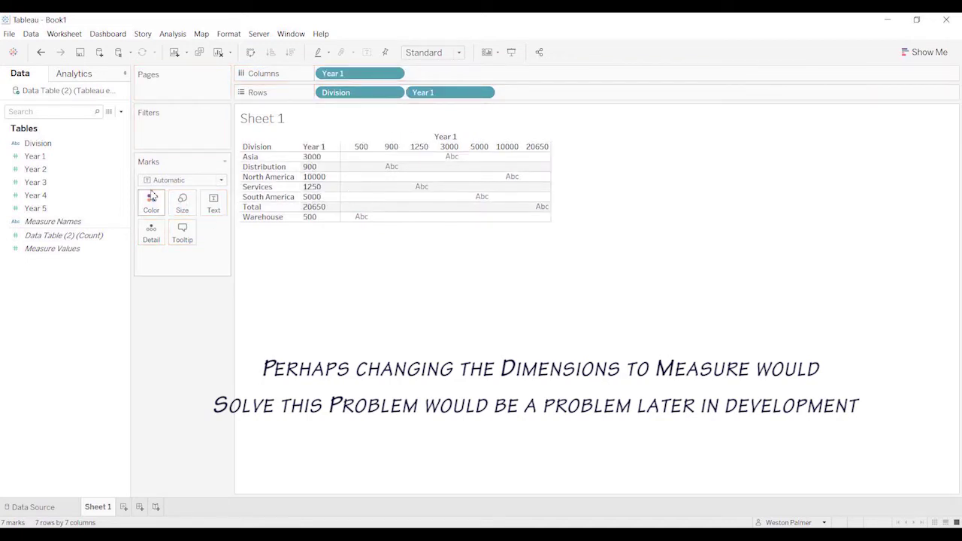
pyautogui.moveTo(370, 77); pyautogui.dragTo(205, 323)
pyautogui.click(109, 172)
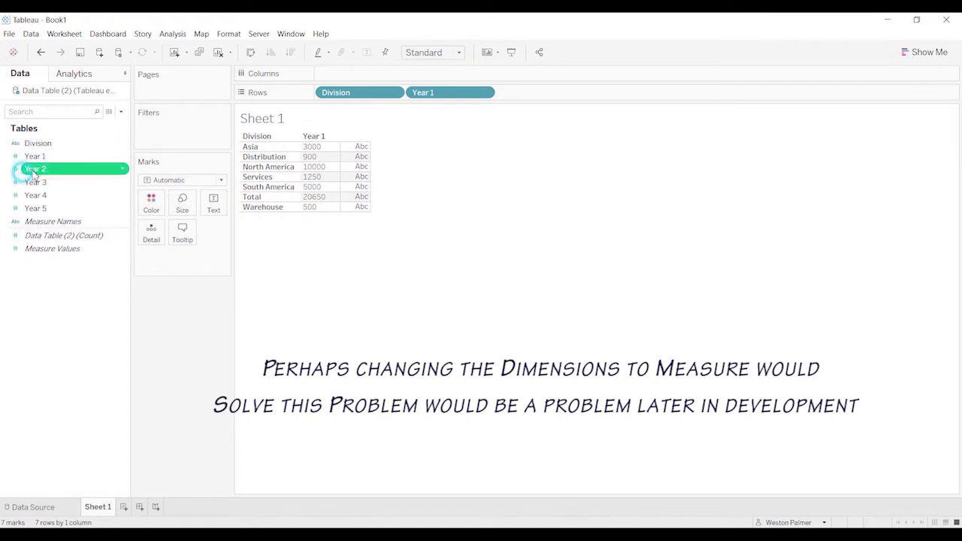
# Step: Add Year 2 as a discrete field on the Rows shelf
pyautogui.moveTo(109, 172); pyautogui.dragTo(354, 173)
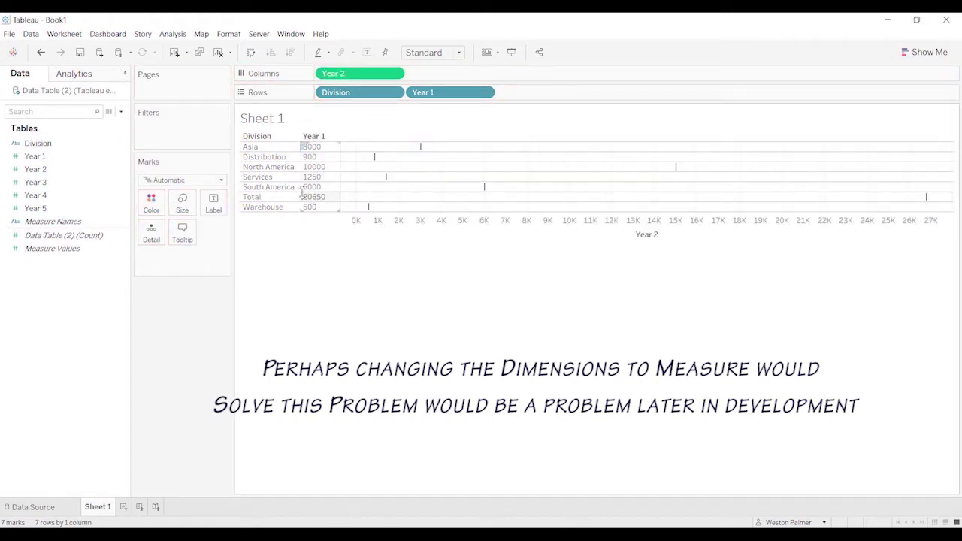
pyautogui.click(394, 73)
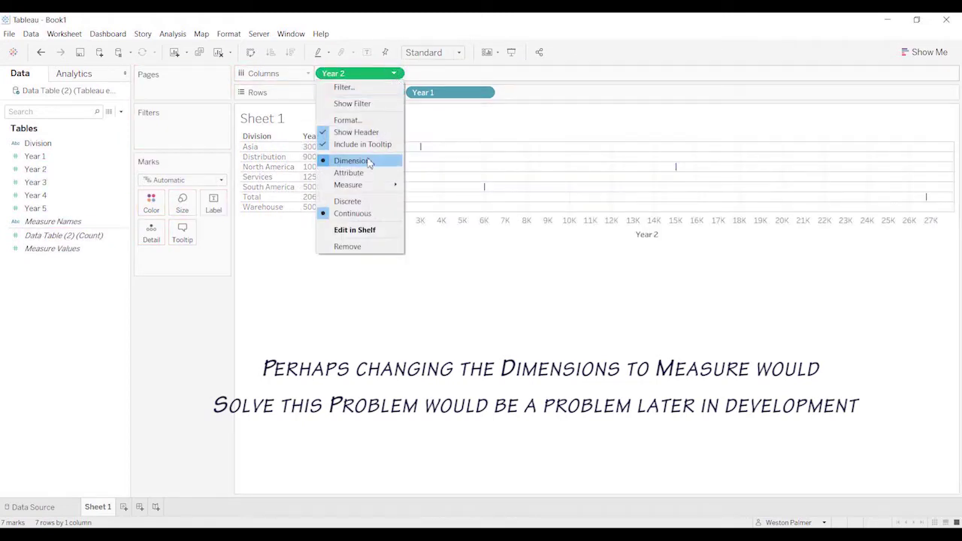
pyautogui.click(362, 201)
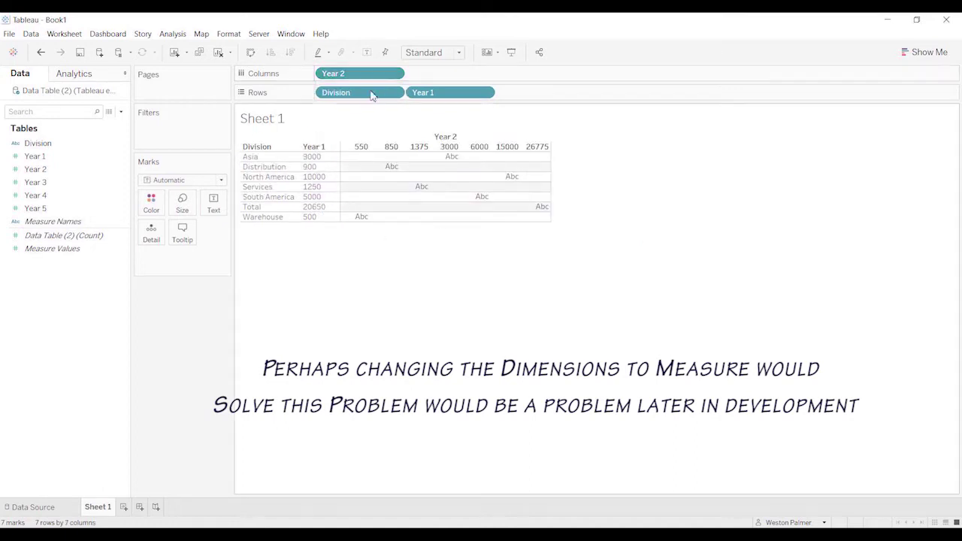
pyautogui.moveTo(369, 78); pyautogui.dragTo(554, 94)
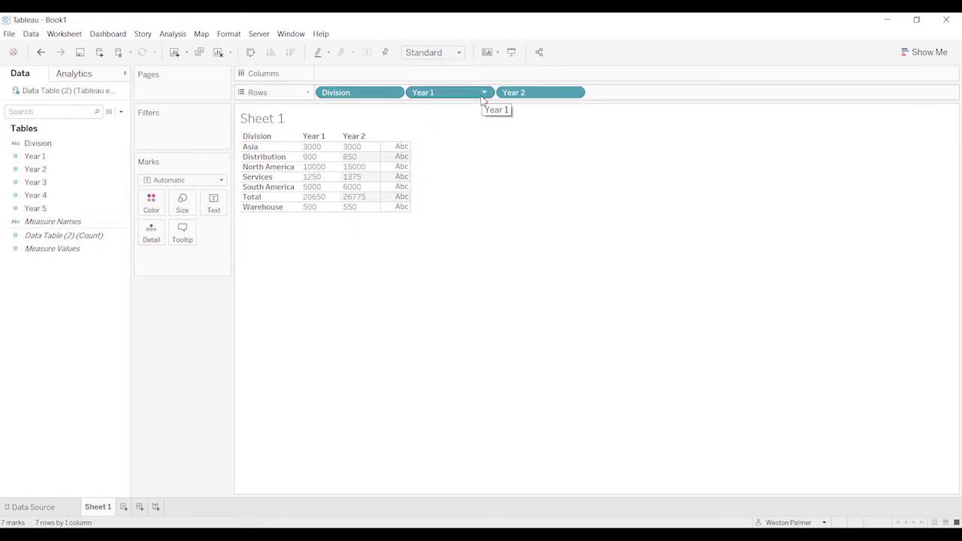
pyautogui.moveTo(435, 94); pyautogui.dragTo(461, 99)
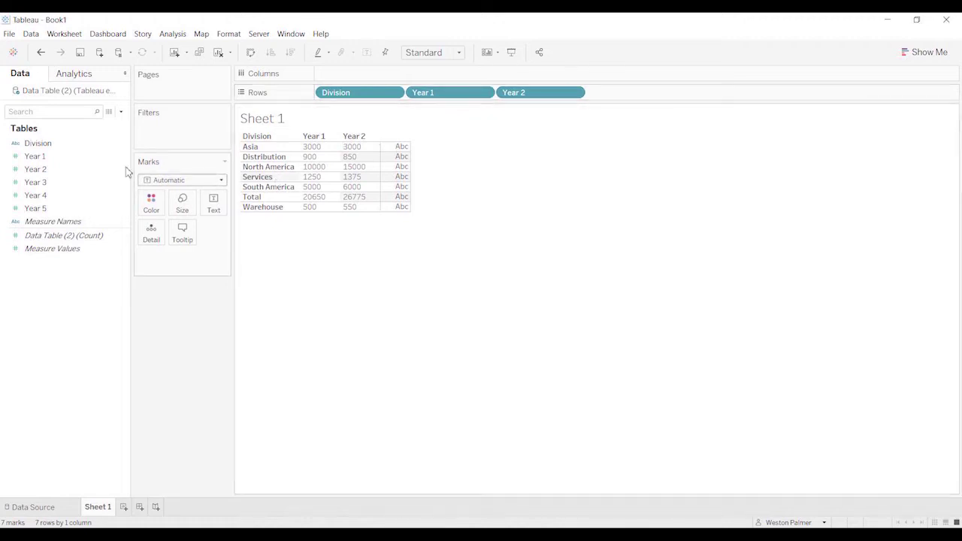
# Step: Clear everything off Sheet 1
pyautogui.click(78, 35)
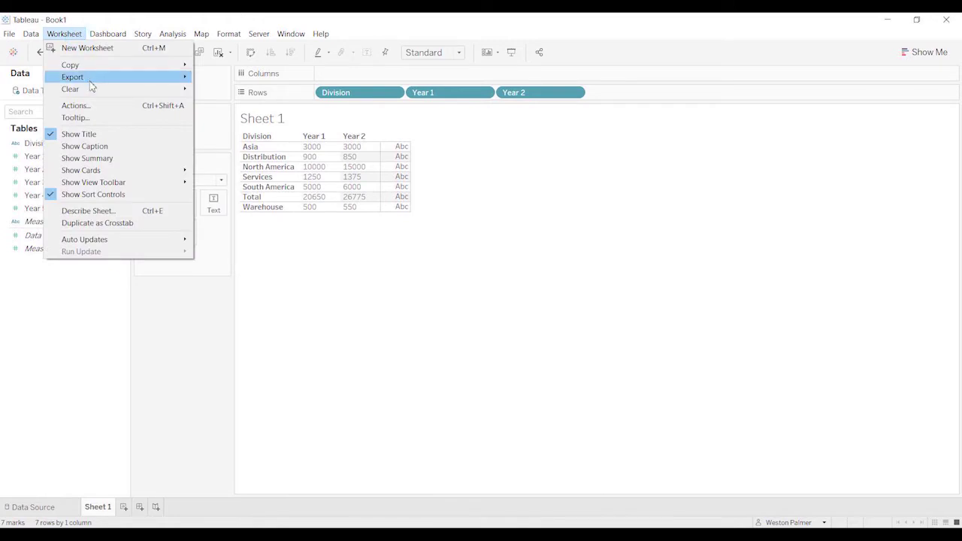
pyautogui.moveTo(93, 90)
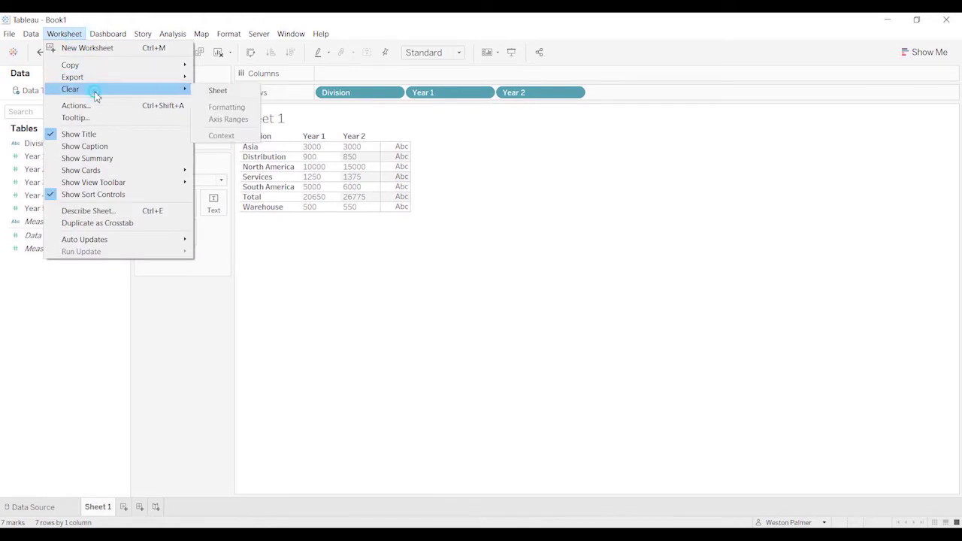
pyautogui.click(215, 93)
# Step: On the Data Source page, pivot the Year 1 through Year 5 columns into rows
pyautogui.click(61, 508)
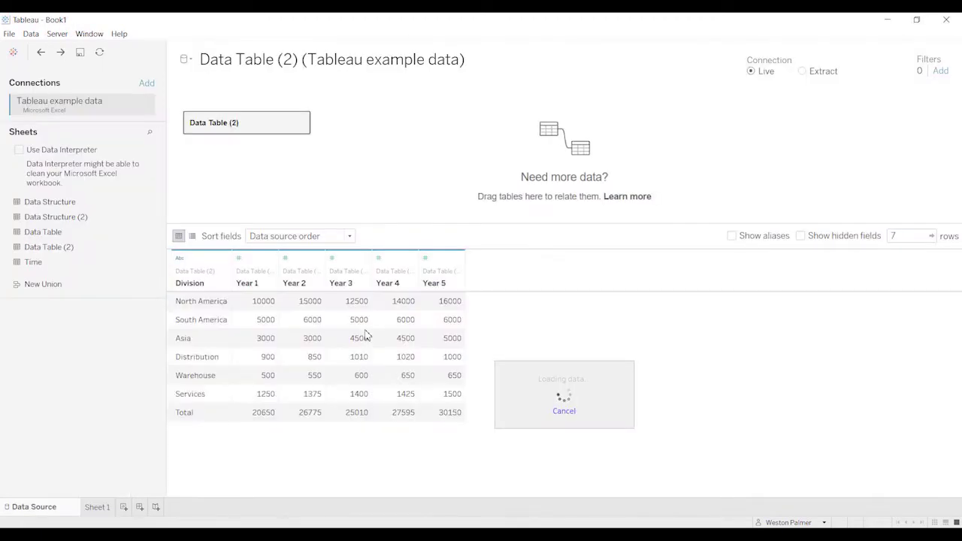
pyautogui.click(258, 270)
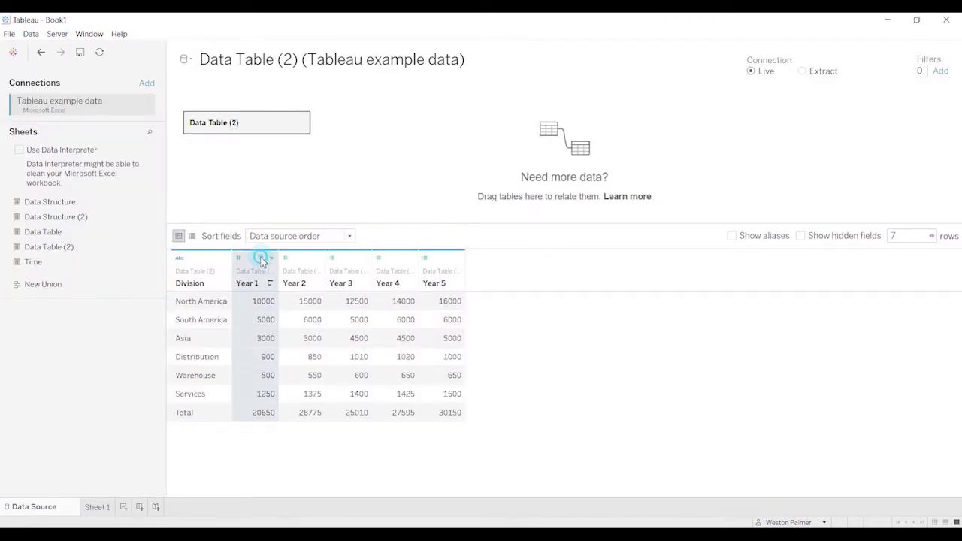
pyautogui.keyDown('shift'); pyautogui.click(442, 262); pyautogui.keyUp('shift')
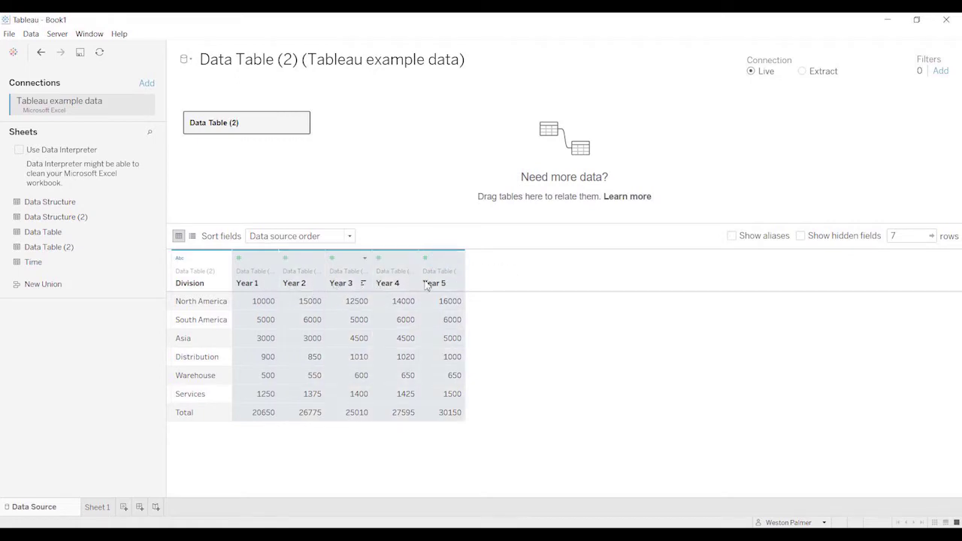
pyautogui.rightClick(447, 260)
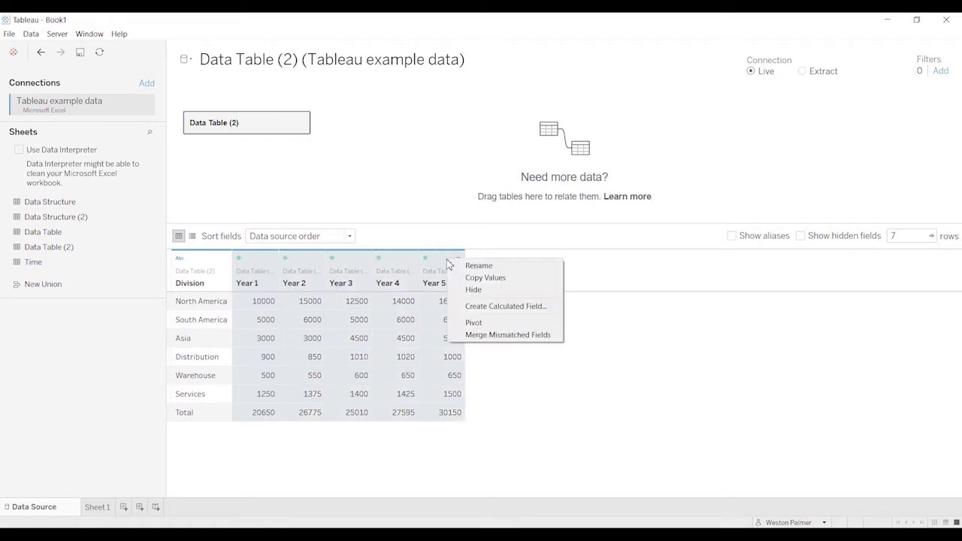
pyautogui.click(496, 324)
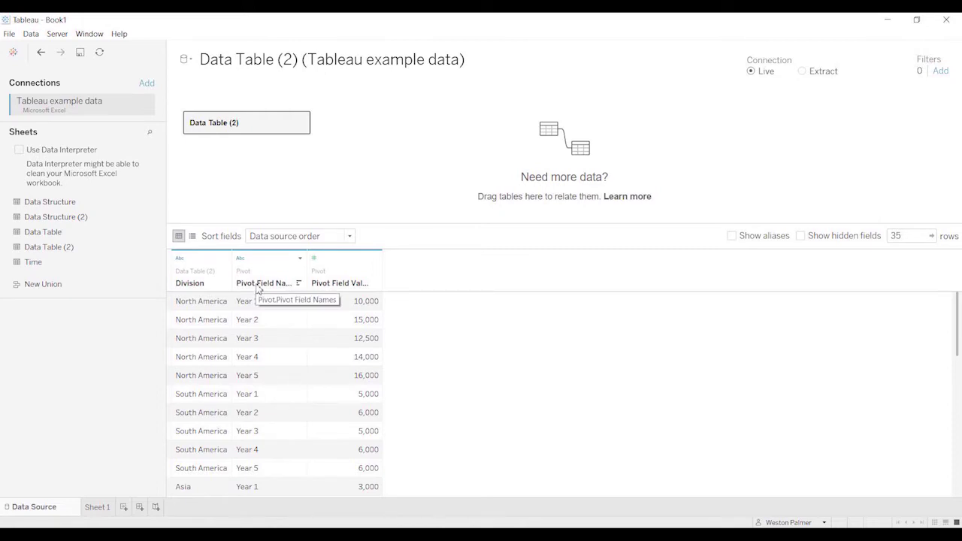
# Step: Rename the pivot columns to Year and Value
pyautogui.rightClick(257, 290)
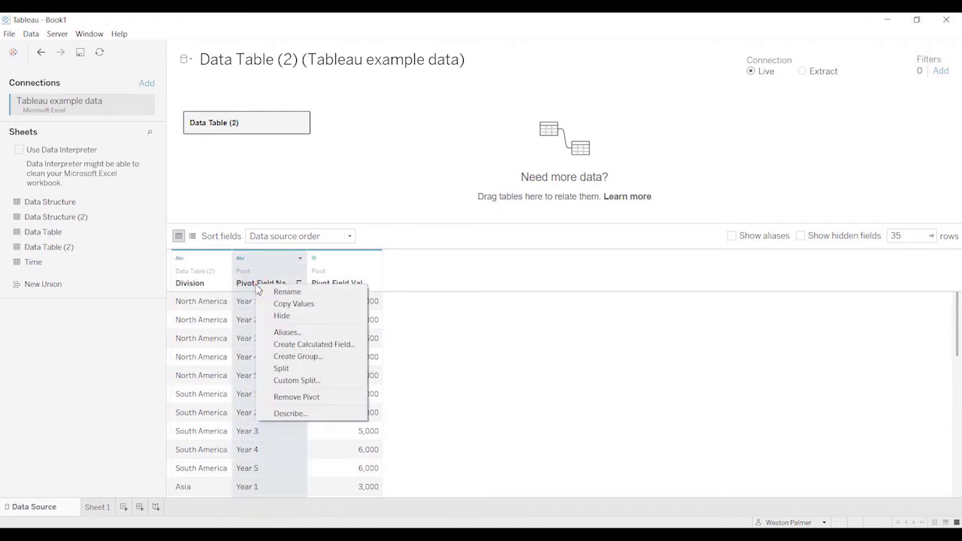
pyautogui.click(277, 292)
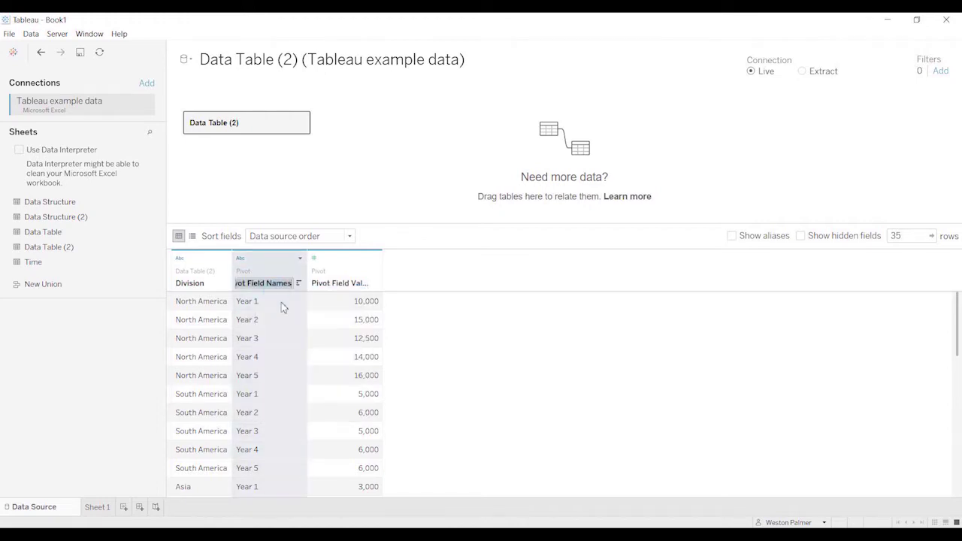
pyautogui.write('Year')
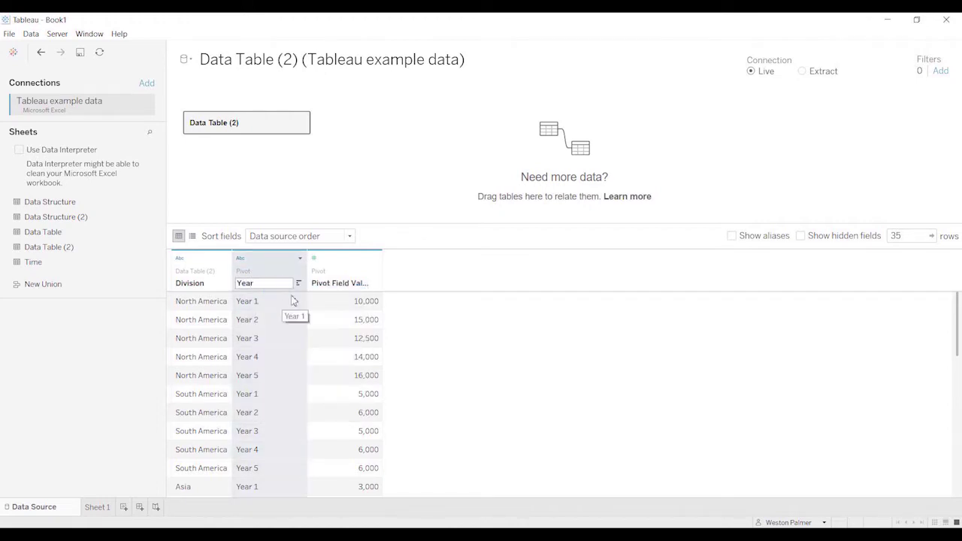
pyautogui.press('Return')
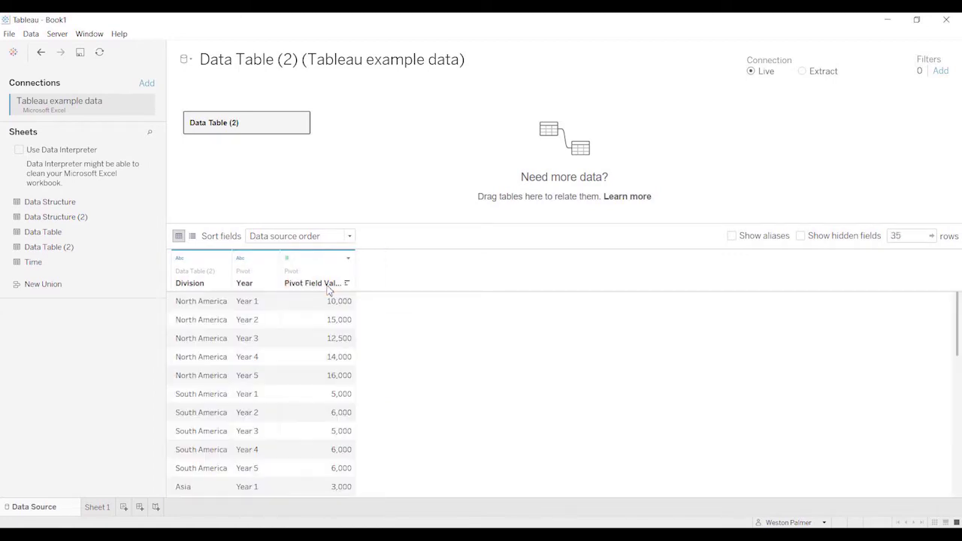
pyautogui.rightClick(327, 288)
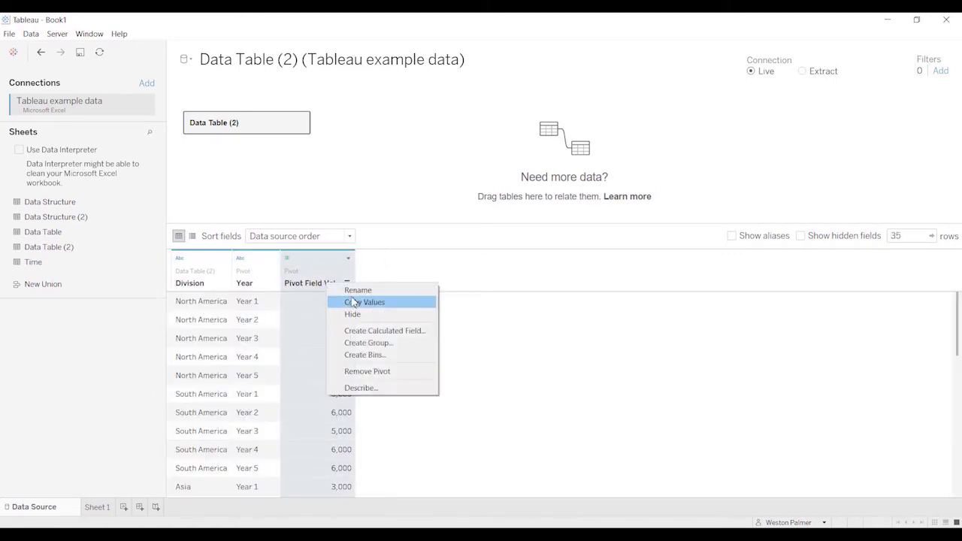
pyautogui.click(353, 295)
pyautogui.write('Value')
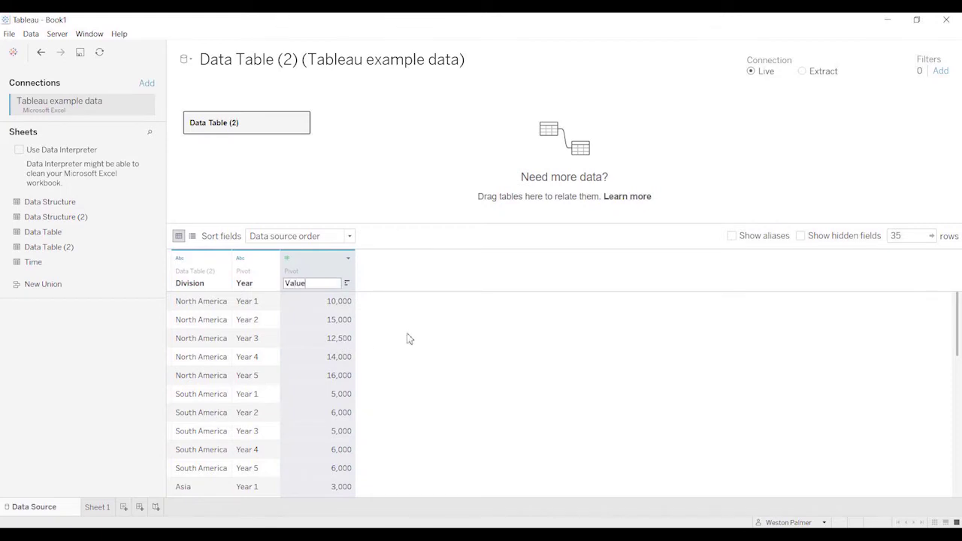
pyautogui.press('Return')
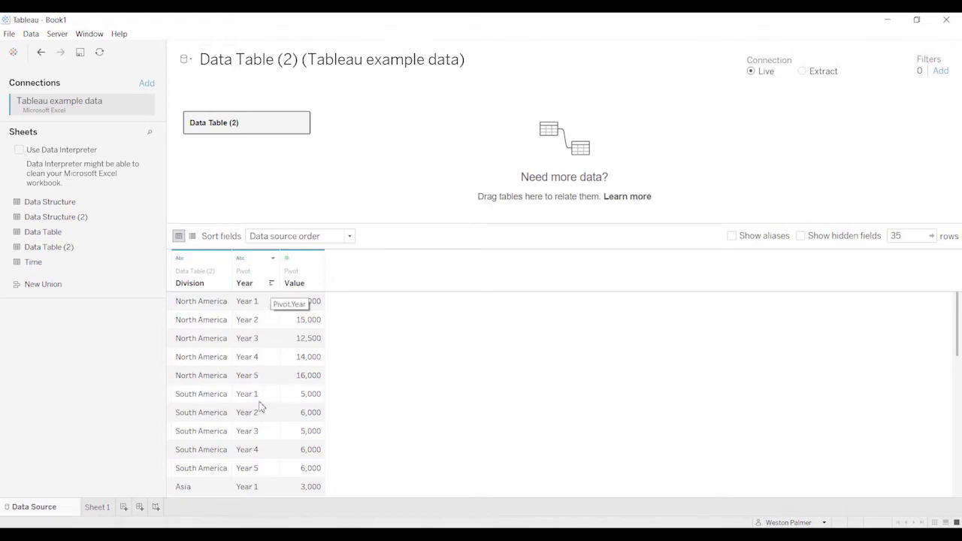
# Step: Build a Sheet 1 crosstab with Division on Rows, Year on Columns and summed Value
pyautogui.click(94, 507)
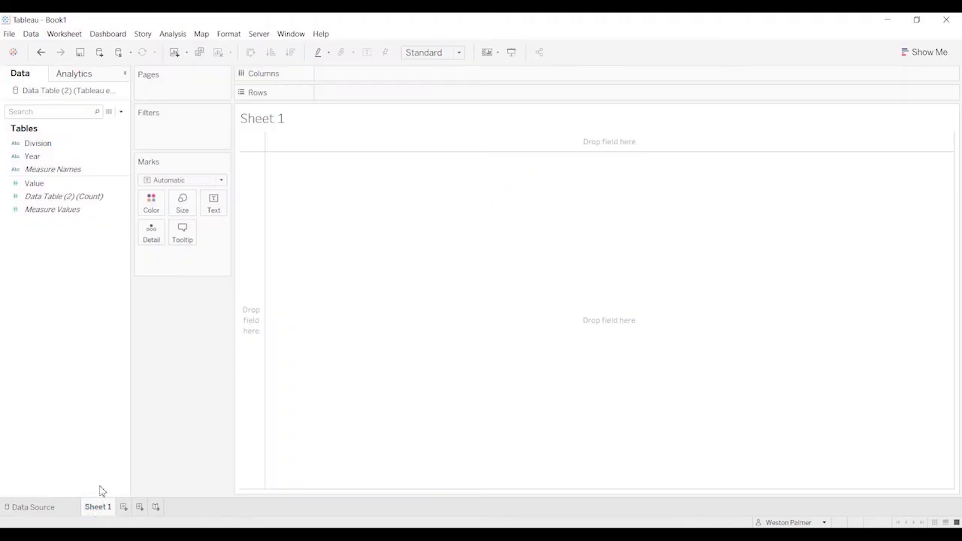
pyautogui.moveTo(37, 143); pyautogui.dragTo(338, 99)
pyautogui.click(62, 156)
pyautogui.moveTo(62, 157); pyautogui.dragTo(368, 75)
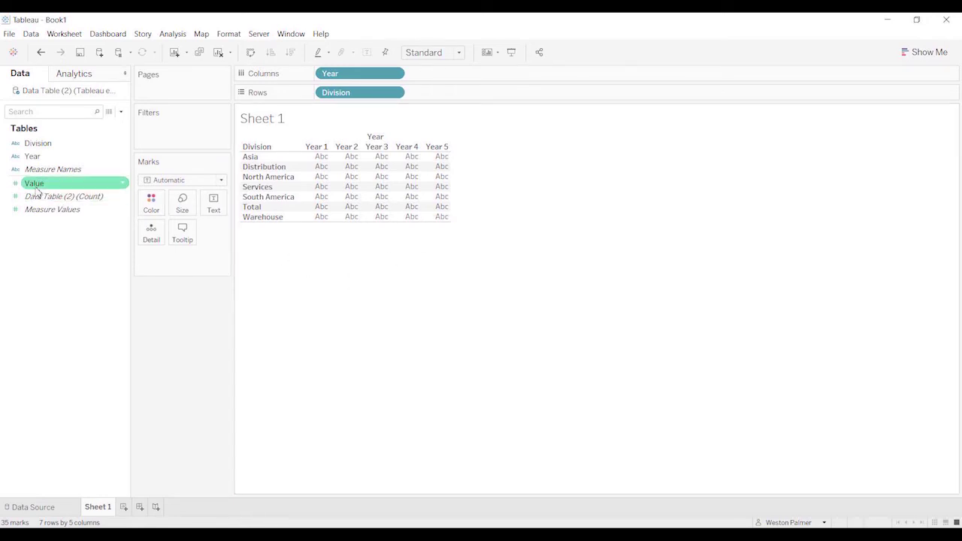
pyautogui.moveTo(36, 188); pyautogui.dragTo(318, 232)
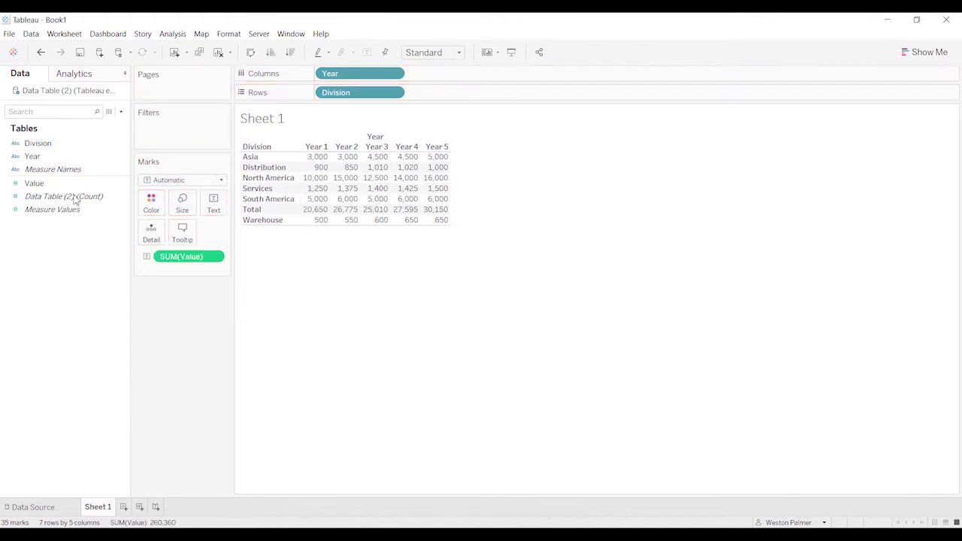
# Step: Set Value's default number format to Currency (Custom) with 0 decimal places
pyautogui.click(125, 188)
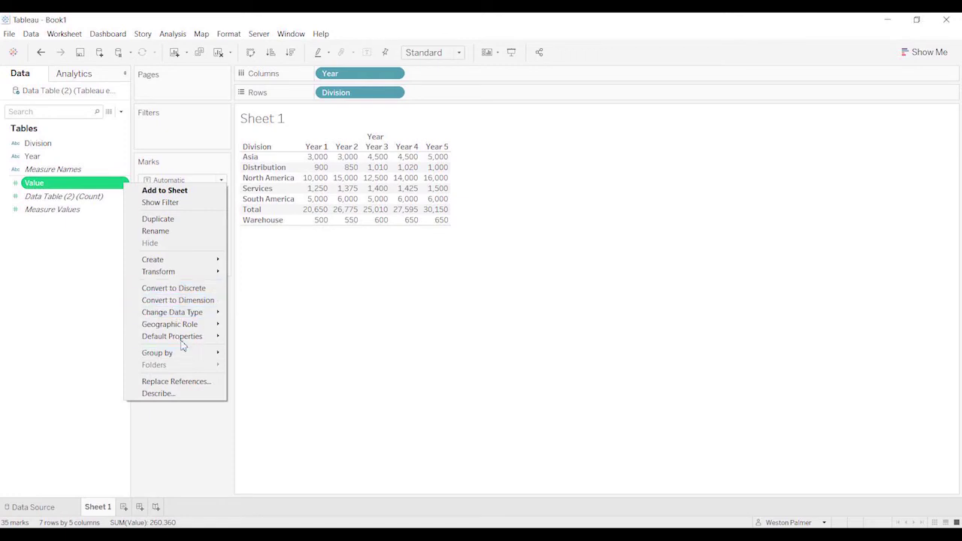
pyautogui.moveTo(181, 336)
pyautogui.click(263, 367)
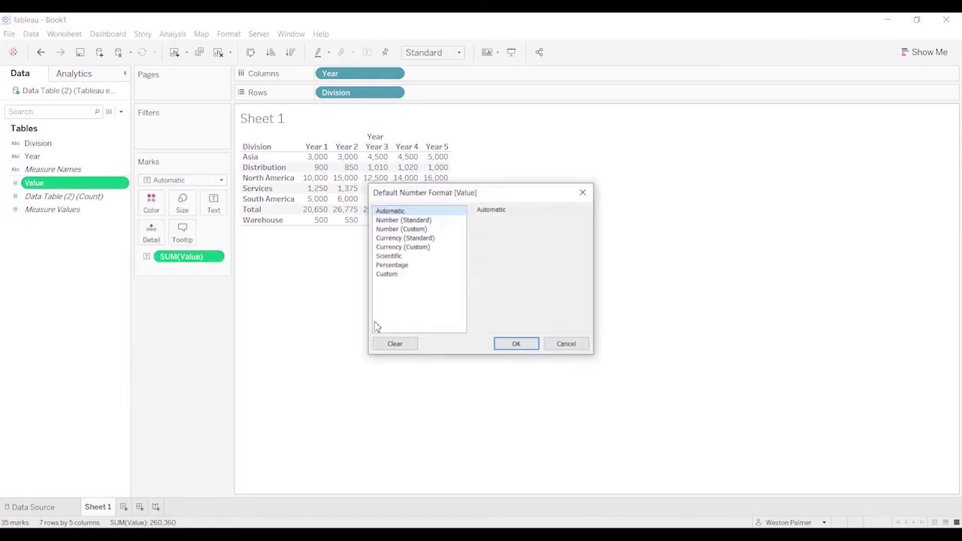
pyautogui.click(409, 248)
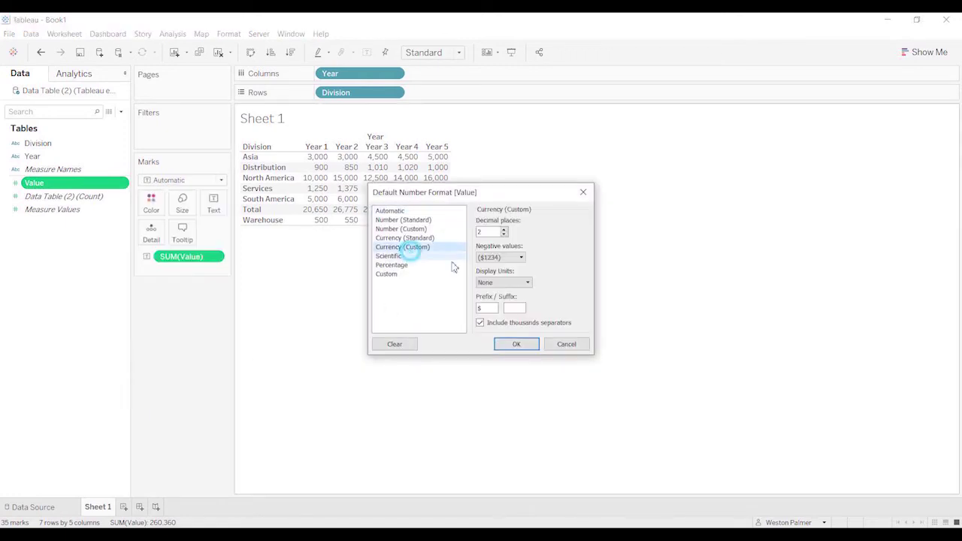
pyautogui.click(504, 235)
pyautogui.click(504, 235)
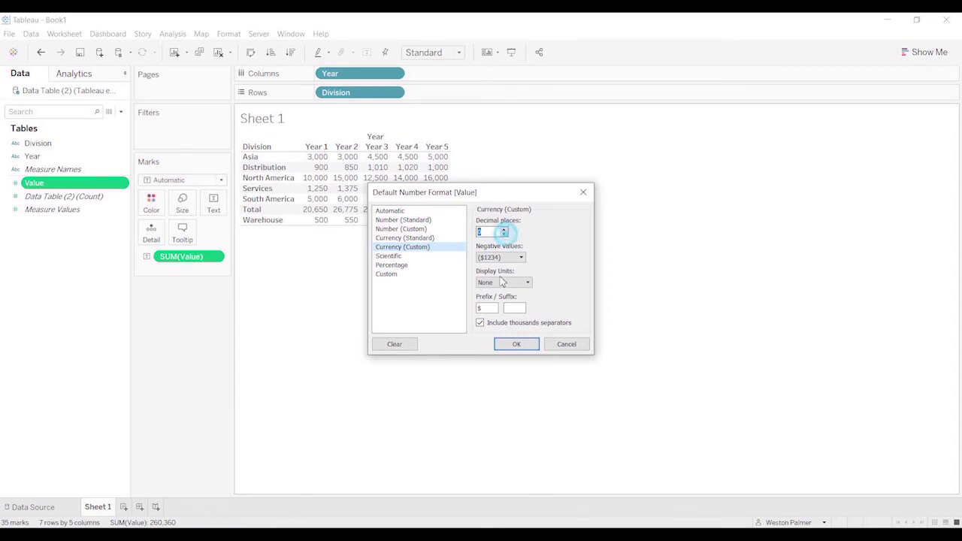
pyautogui.click(516, 344)
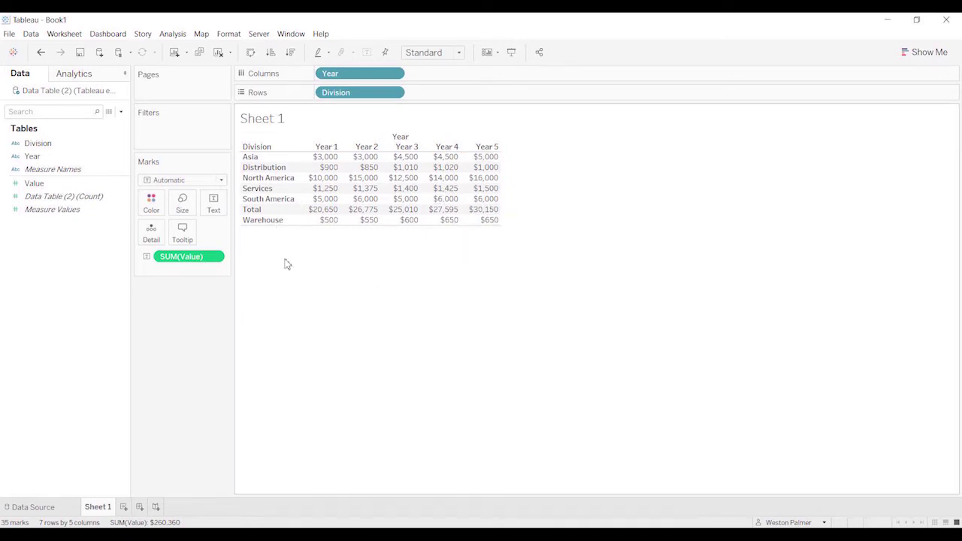
# Step: Exclude the Total row, then edit the Division filter to keep every division except Total
pyautogui.rightClick(263, 213)
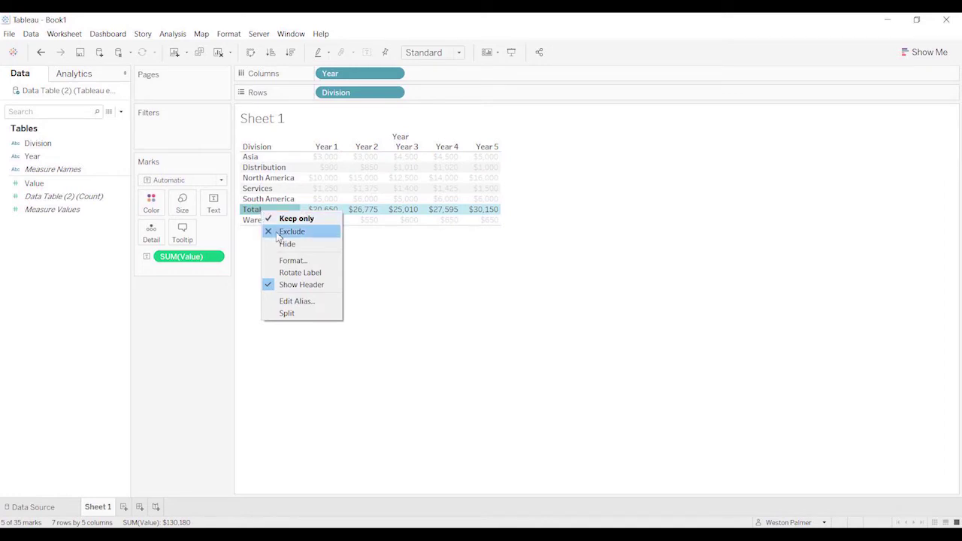
pyautogui.click(277, 234)
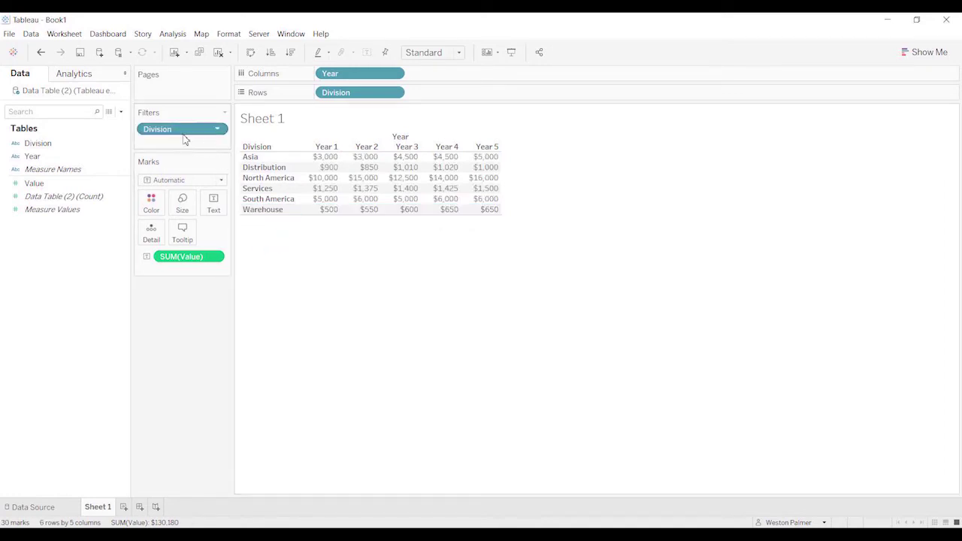
pyautogui.click(221, 131)
pyautogui.click(217, 143)
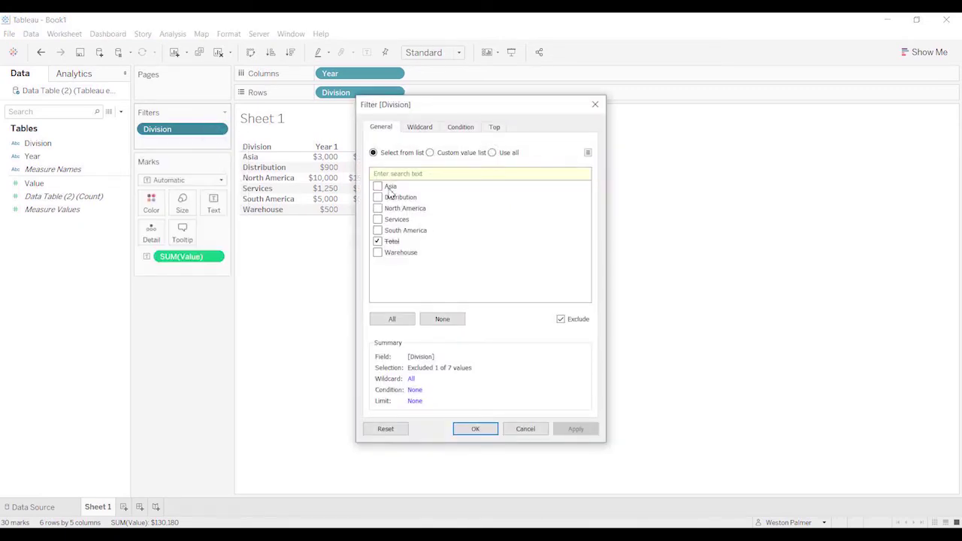
pyautogui.click(564, 320)
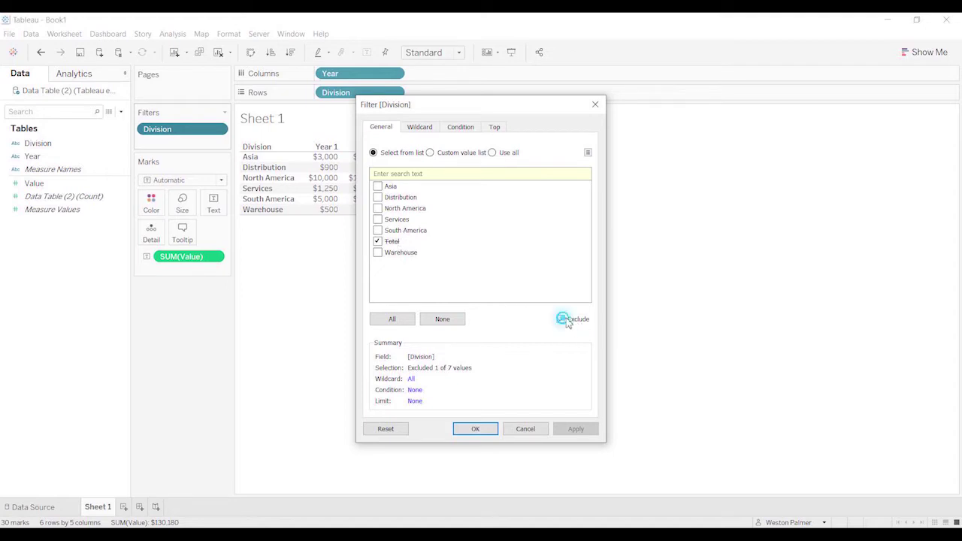
pyautogui.click(406, 320)
pyautogui.click(377, 241)
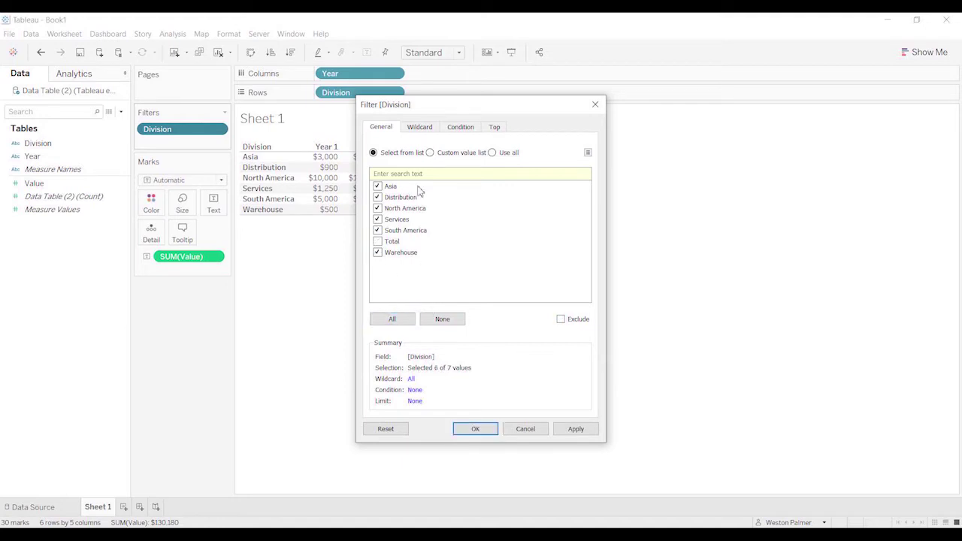
pyautogui.click(476, 430)
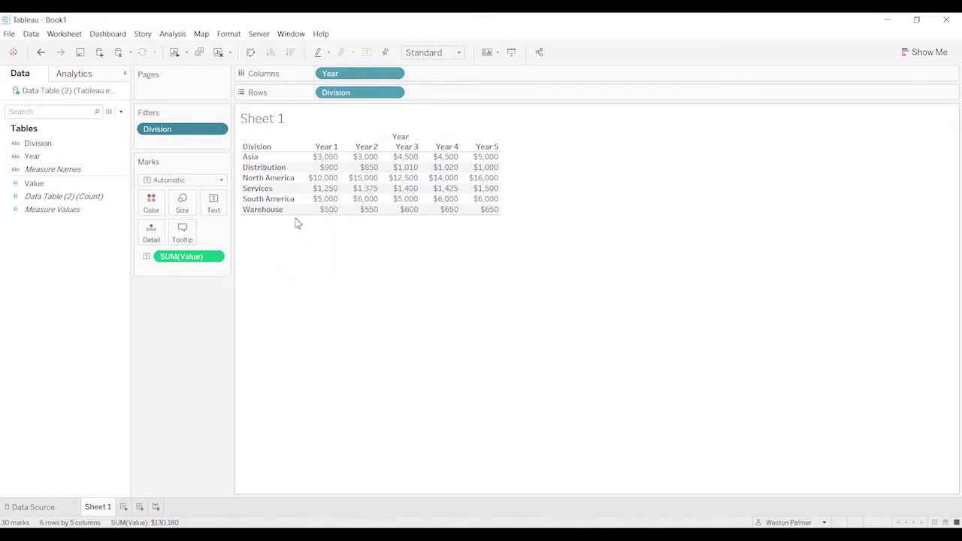
# Step: Sort Division rows manually: North America, South America on top, Services last
pyautogui.click(394, 92)
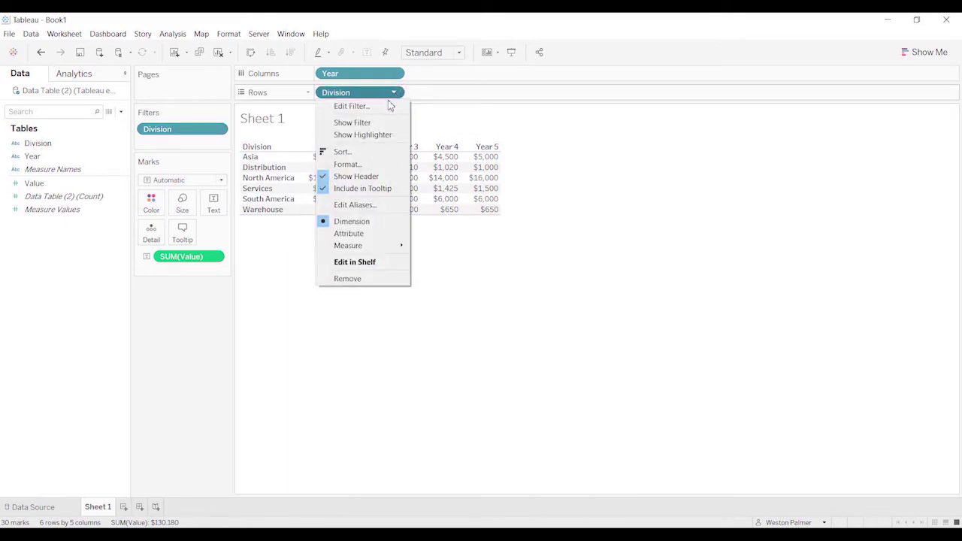
pyautogui.click(380, 153)
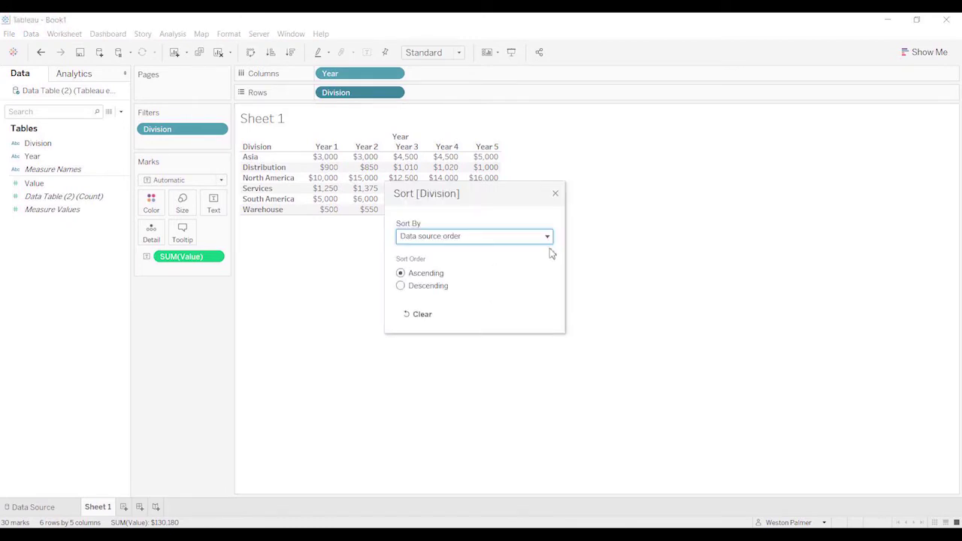
pyautogui.click(548, 237)
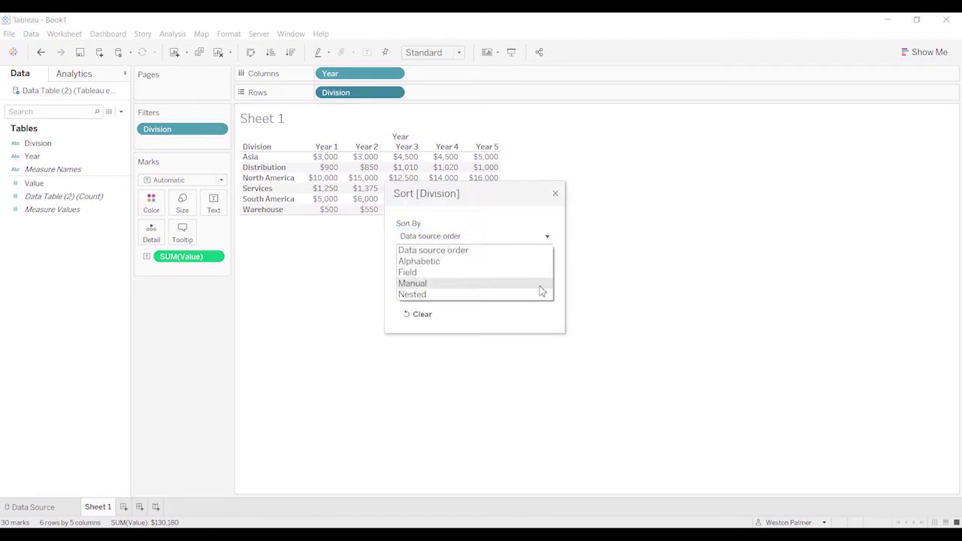
pyautogui.click(540, 284)
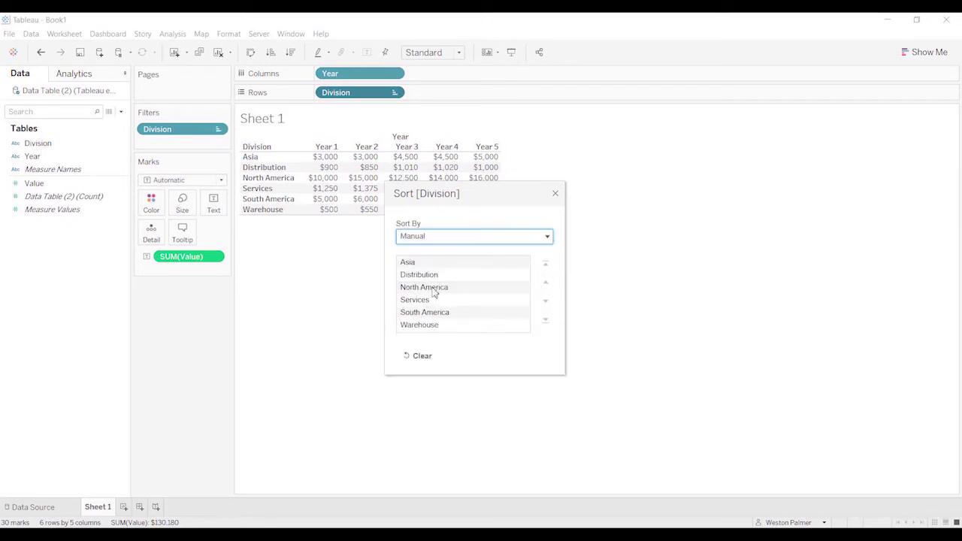
pyautogui.moveTo(434, 289); pyautogui.dragTo(436, 267)
pyautogui.moveTo(438, 313); pyautogui.dragTo(438, 279)
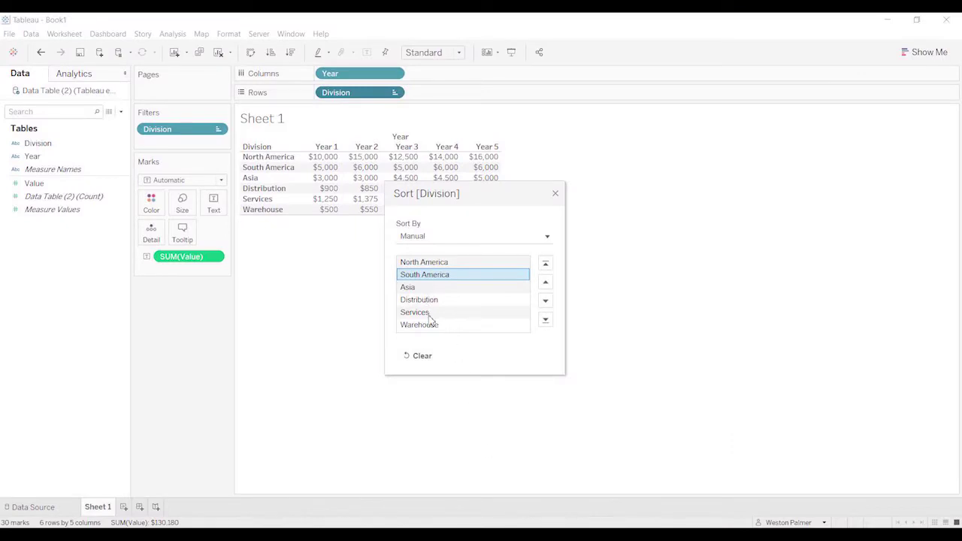
pyautogui.moveTo(429, 316); pyautogui.dragTo(427, 331)
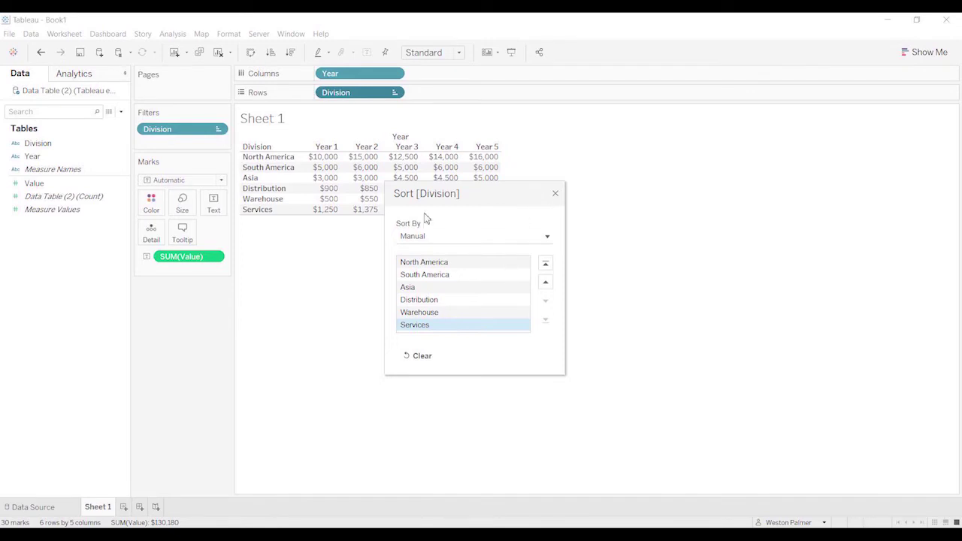
# Step: Close the sort settings and turn on column Grand Totals for each year
pyautogui.click(555, 189)
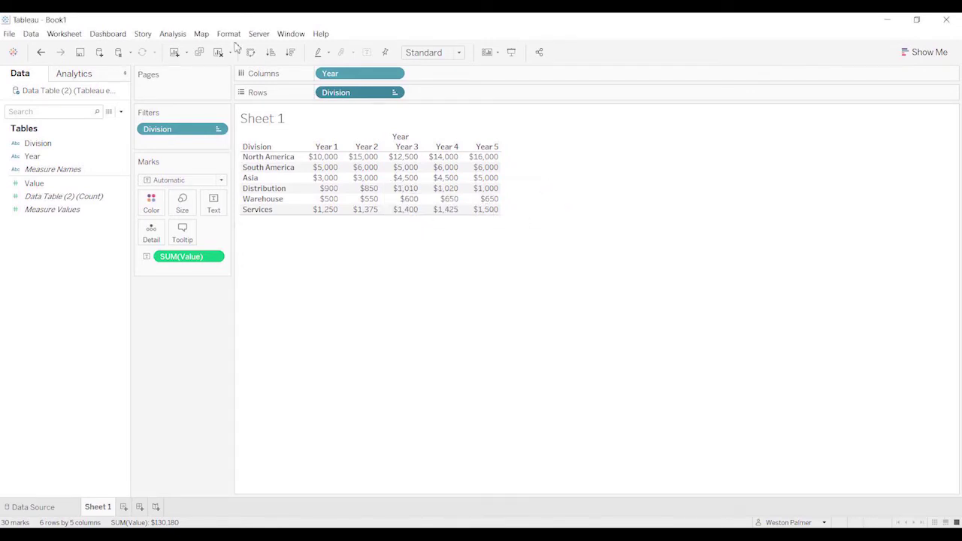
pyautogui.click(172, 34)
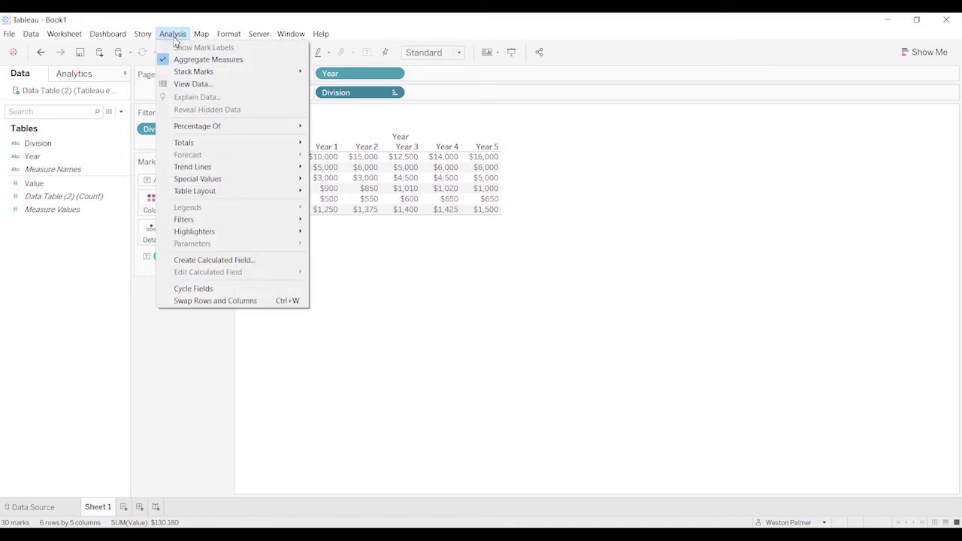
pyautogui.moveTo(251, 148)
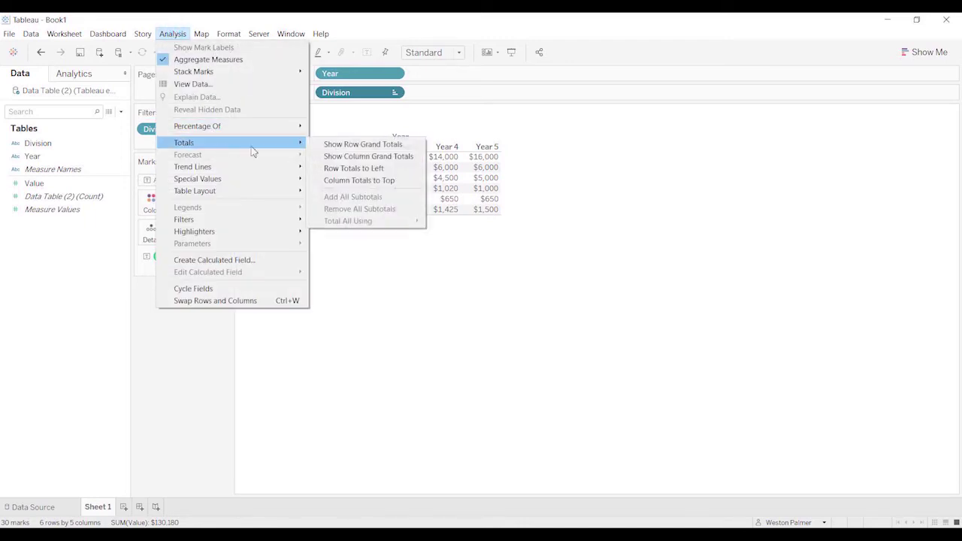
pyautogui.click(363, 160)
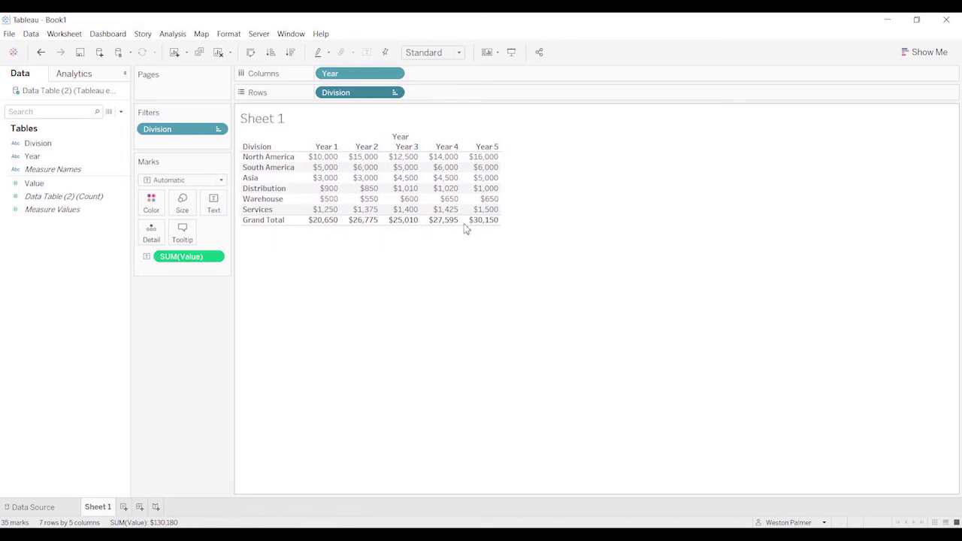
# Step: Rename Sheet 1 to 'Data Table'
pyautogui.doubleClick(99, 508)
pyautogui.write('d')
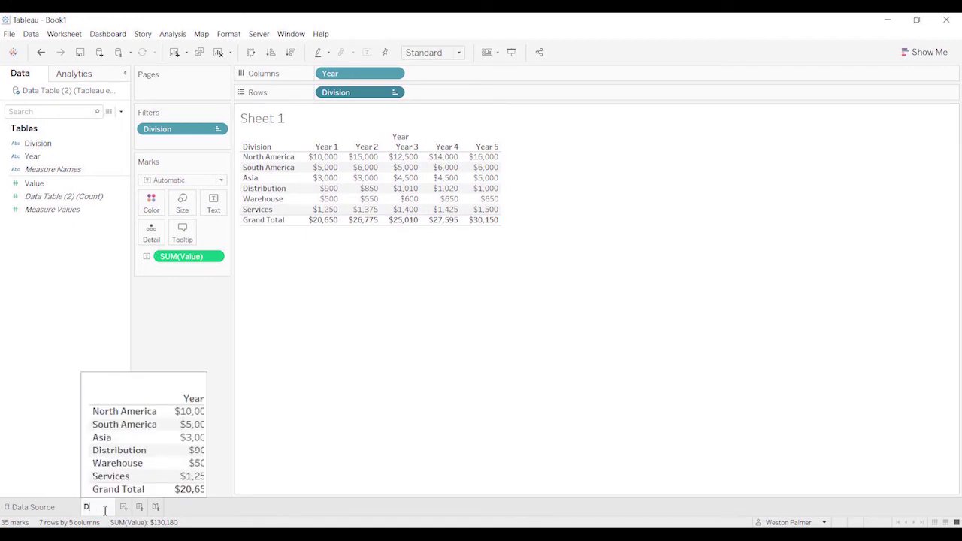
pyautogui.write('ata Table')
pyautogui.press('Return')
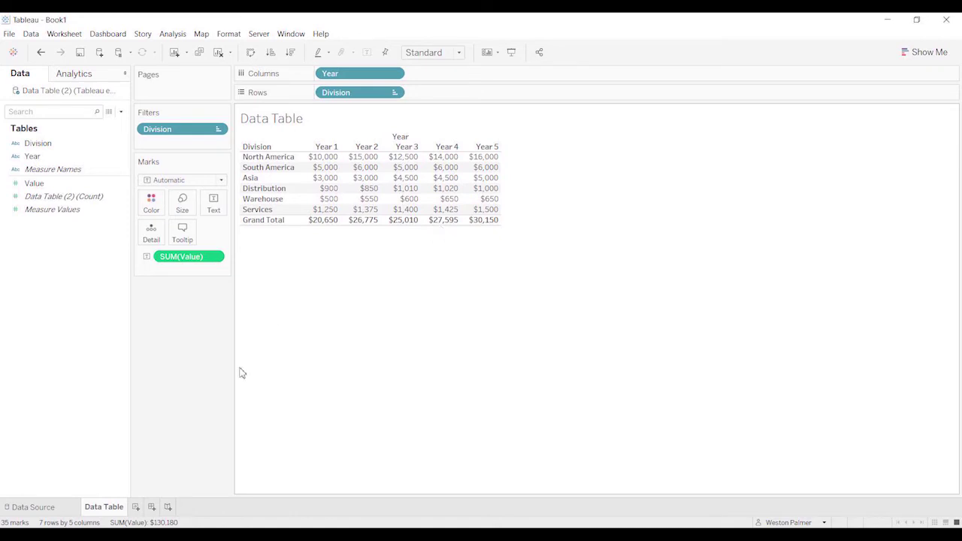
# Step: Add a new worksheet named 'Bar Chart'
pyautogui.click(138, 508)
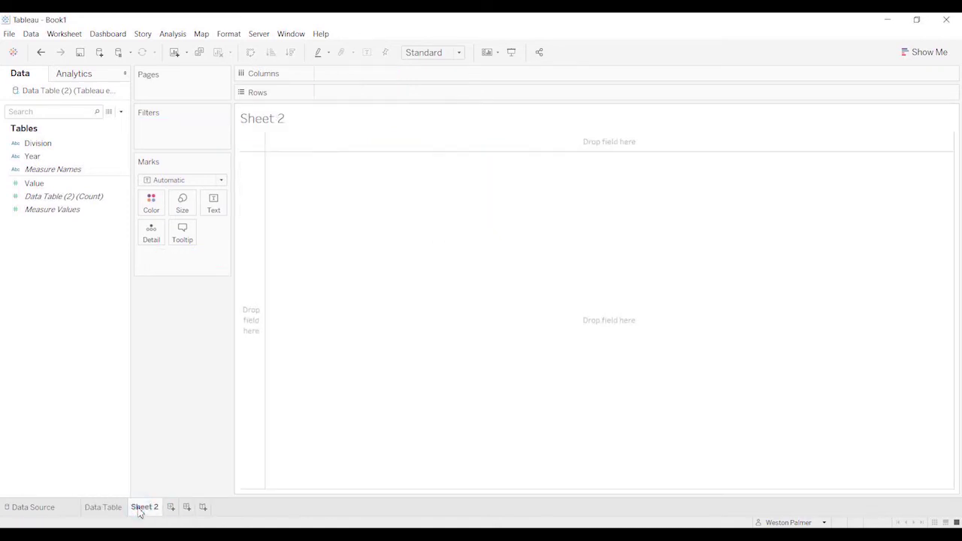
pyautogui.doubleClick(142, 509)
pyautogui.write('Bar Chart')
pyautogui.click(181, 376)
# Step: Chart summed Value as bars per year, stacked and coloured by Division
pyautogui.click(33, 148)
pyautogui.moveTo(34, 149); pyautogui.dragTo(333, 79)
pyautogui.click(23, 158)
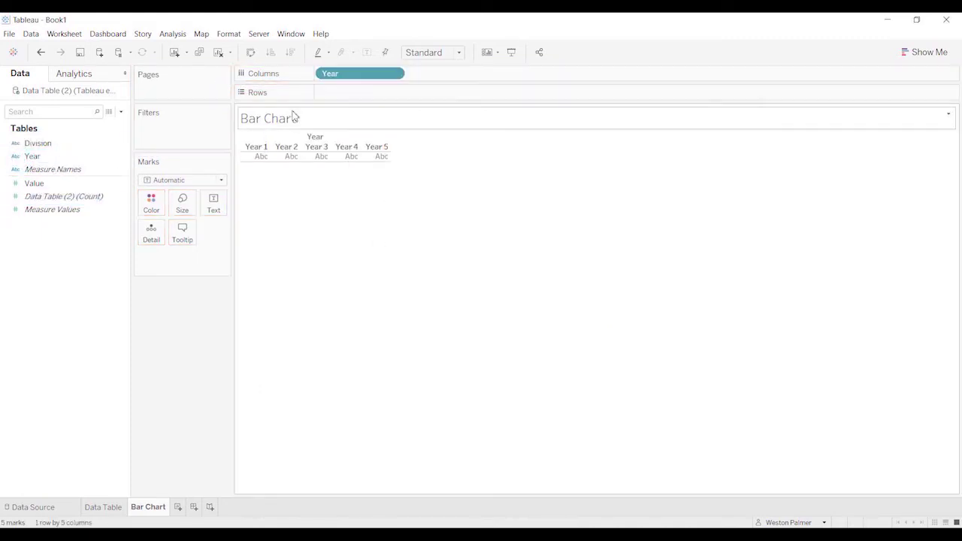
pyautogui.click(38, 185)
pyautogui.moveTo(44, 190); pyautogui.dragTo(336, 110)
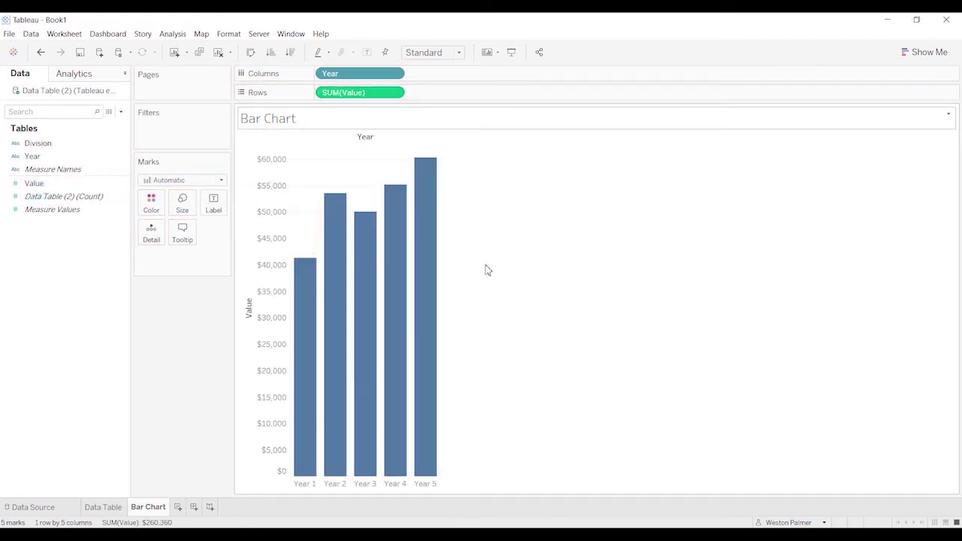
pyautogui.click(36, 144)
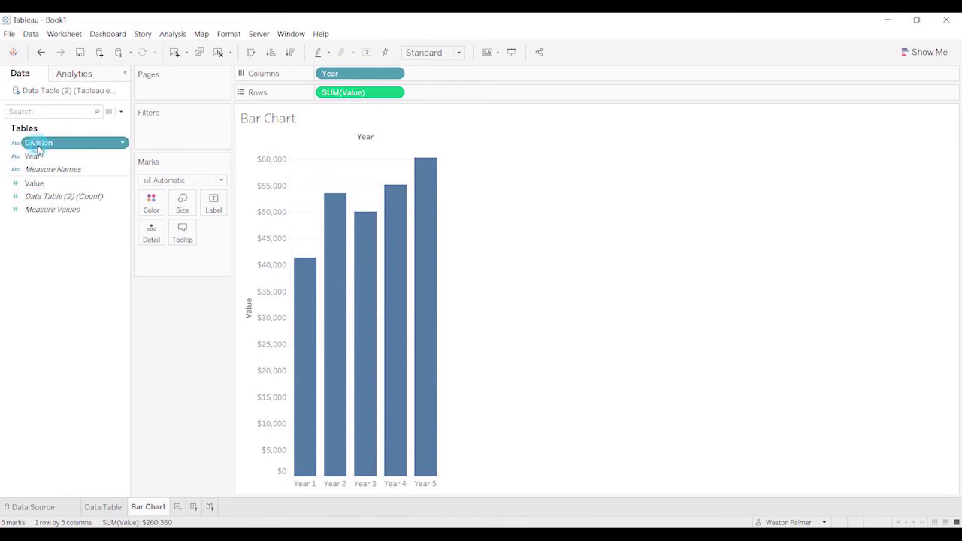
pyautogui.moveTo(33, 149); pyautogui.dragTo(153, 213)
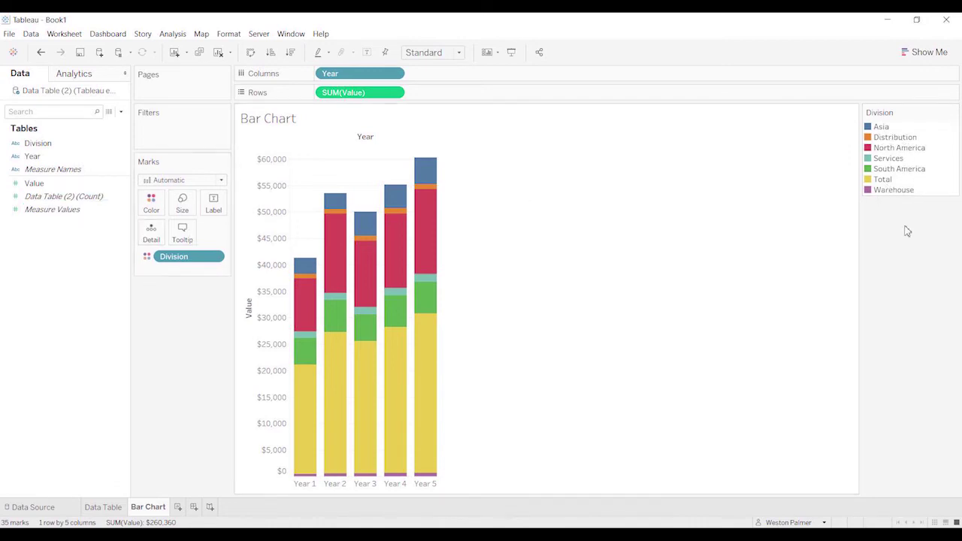
# Step: From Data Table, apply the Division filter to the Bar Chart sheet too, then view Bar Chart
pyautogui.click(103, 507)
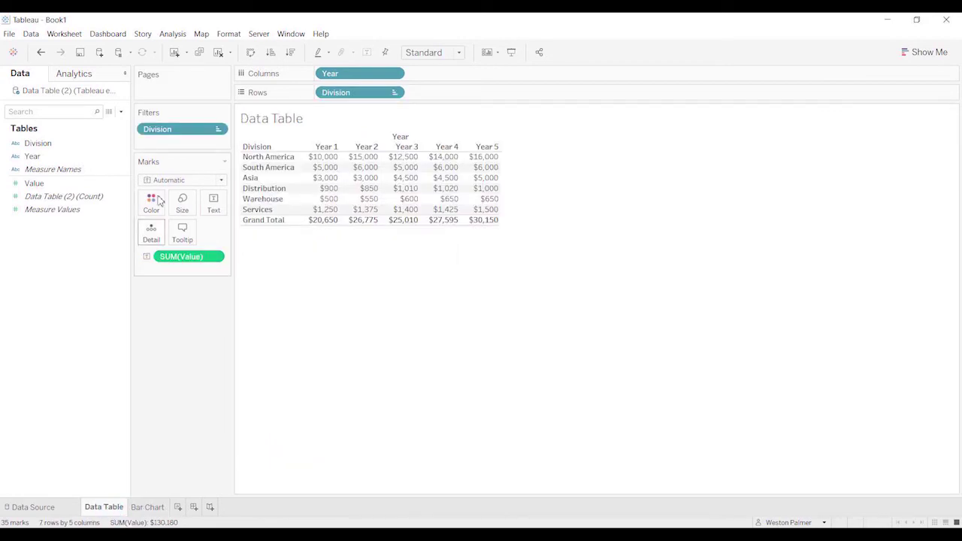
pyautogui.click(216, 131)
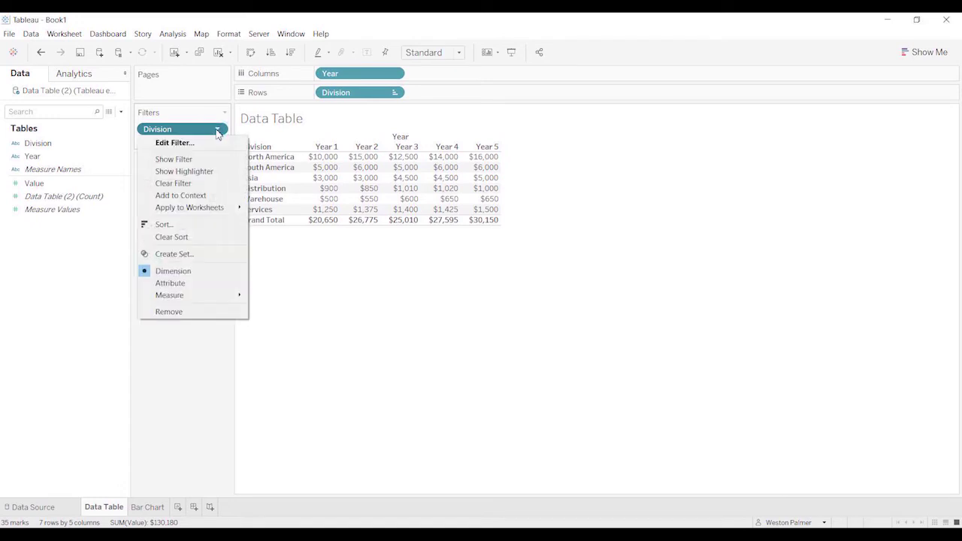
pyautogui.moveTo(225, 207)
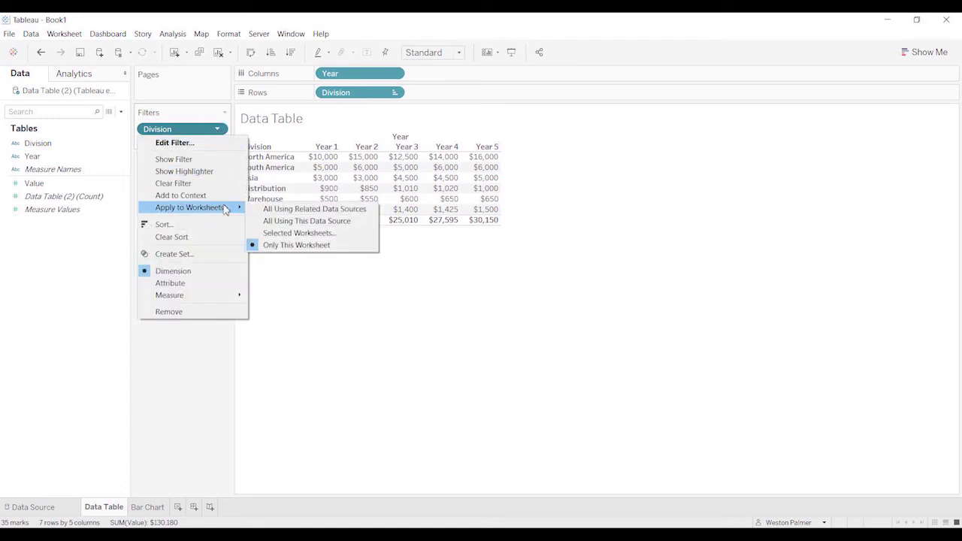
pyautogui.click(299, 234)
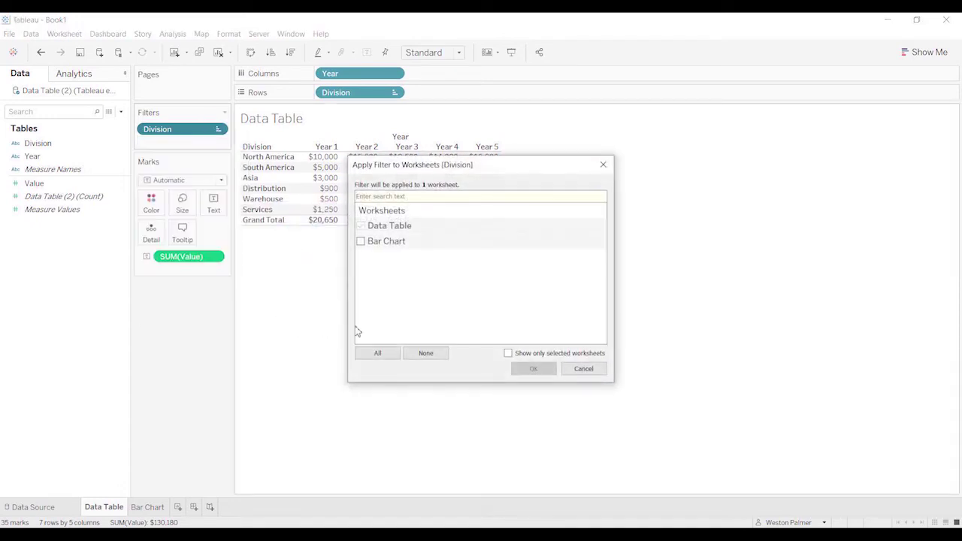
pyautogui.click(361, 242)
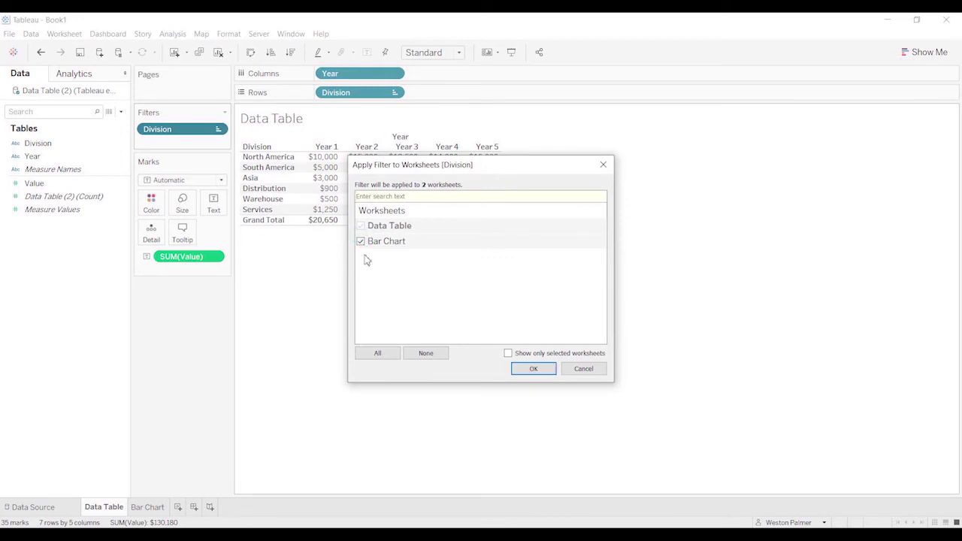
pyautogui.click(536, 370)
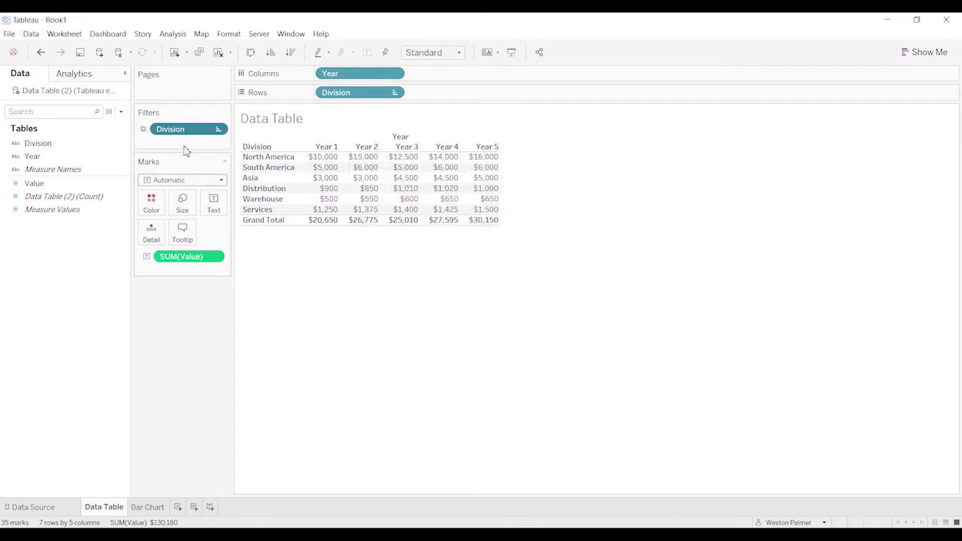
pyautogui.moveTo(145, 136)
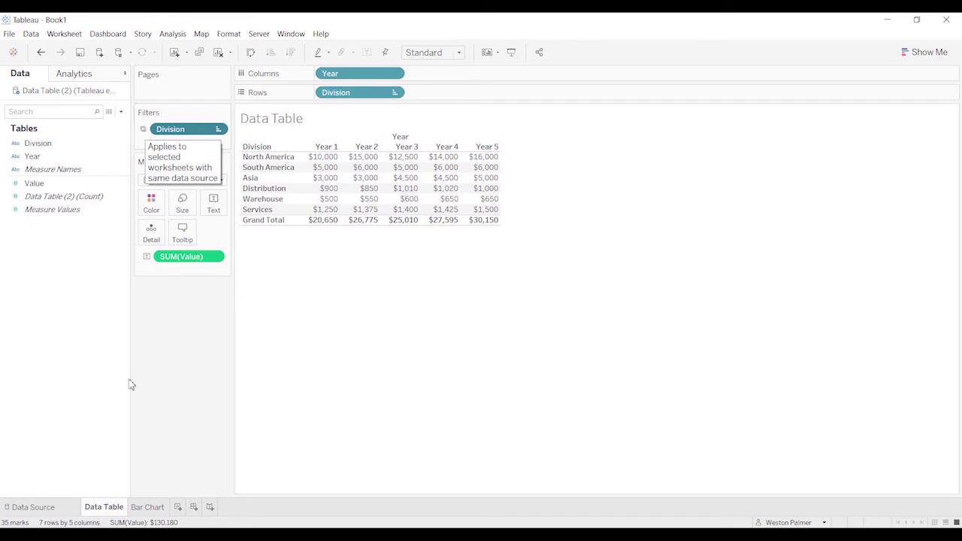
pyautogui.click(148, 508)
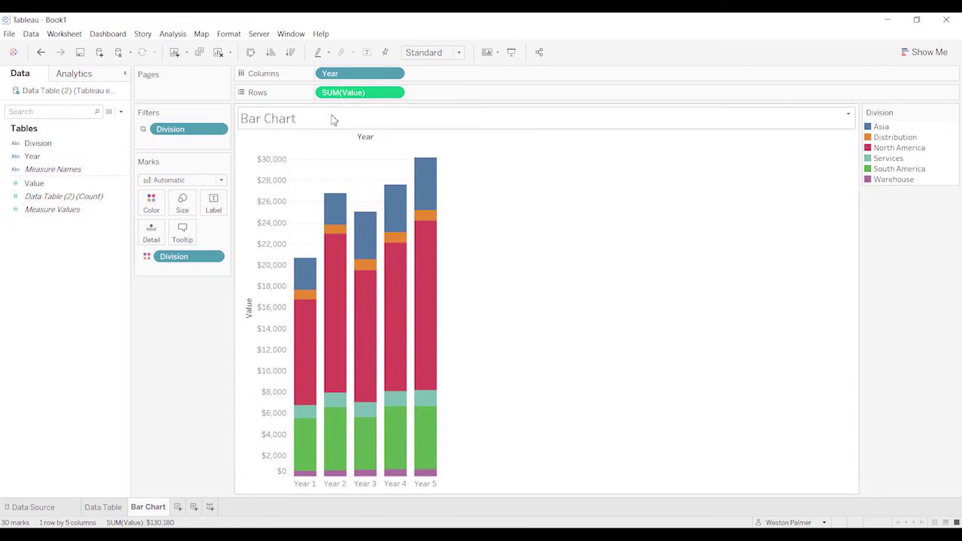
# Step: Set the Division field's default sort to Manual from the Bar Chart sheet
pyautogui.click(104, 503)
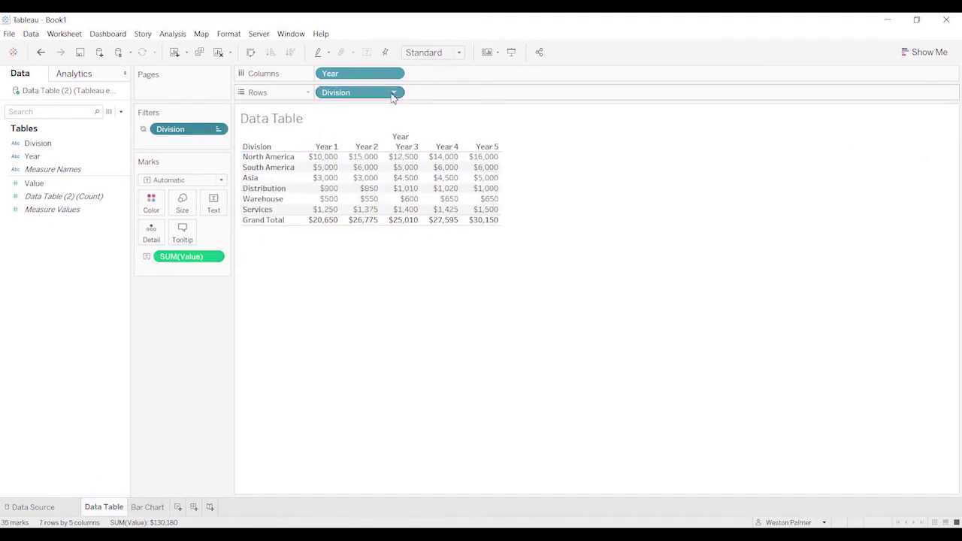
pyautogui.click(154, 502)
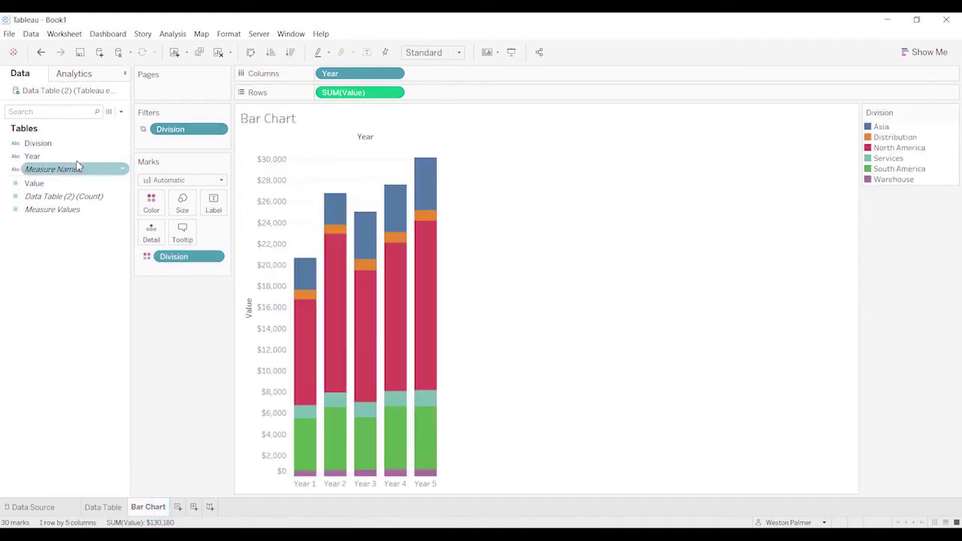
pyautogui.click(122, 143)
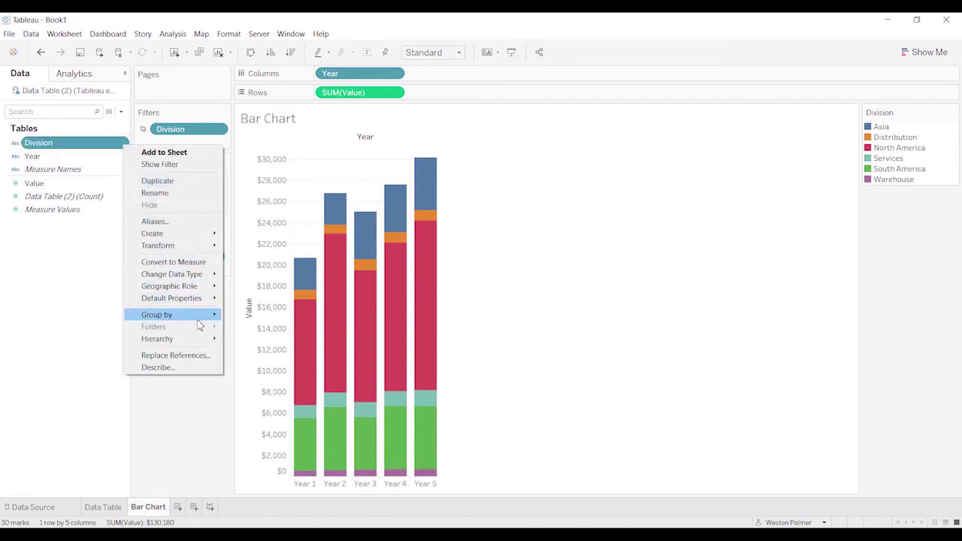
pyautogui.moveTo(207, 305)
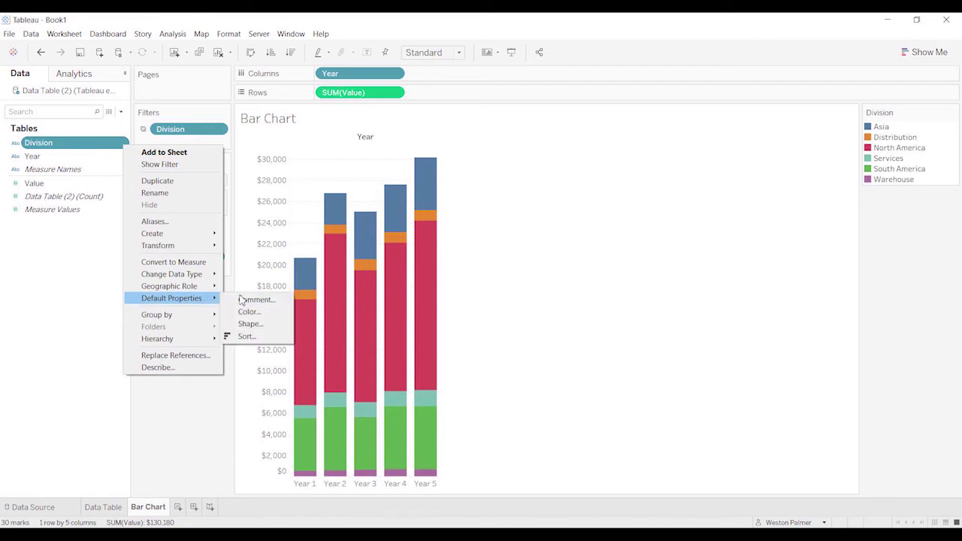
pyautogui.click(245, 335)
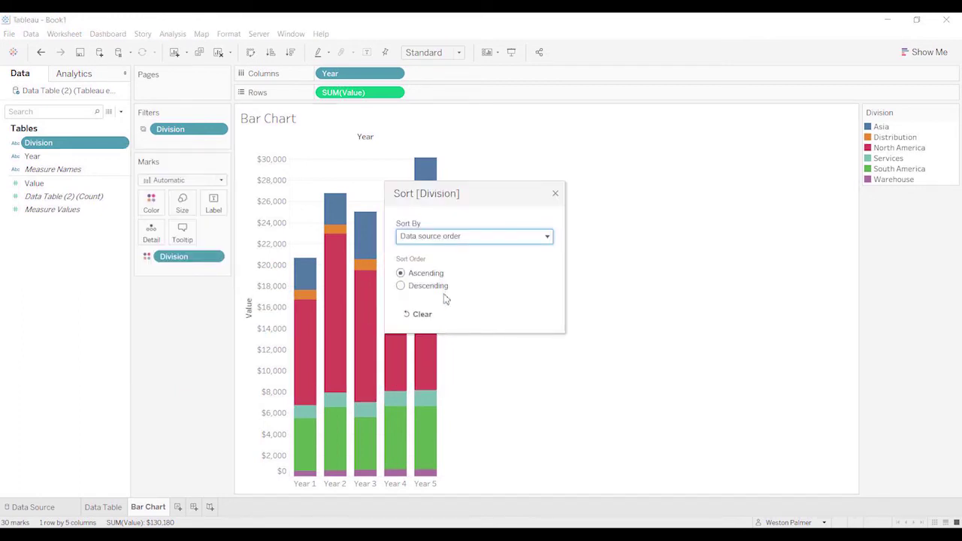
pyautogui.click(548, 238)
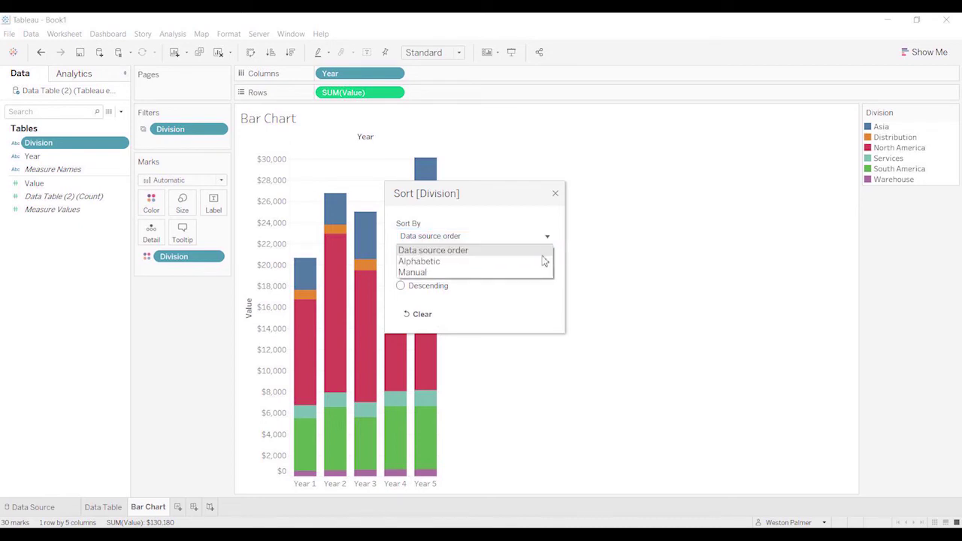
pyautogui.click(544, 273)
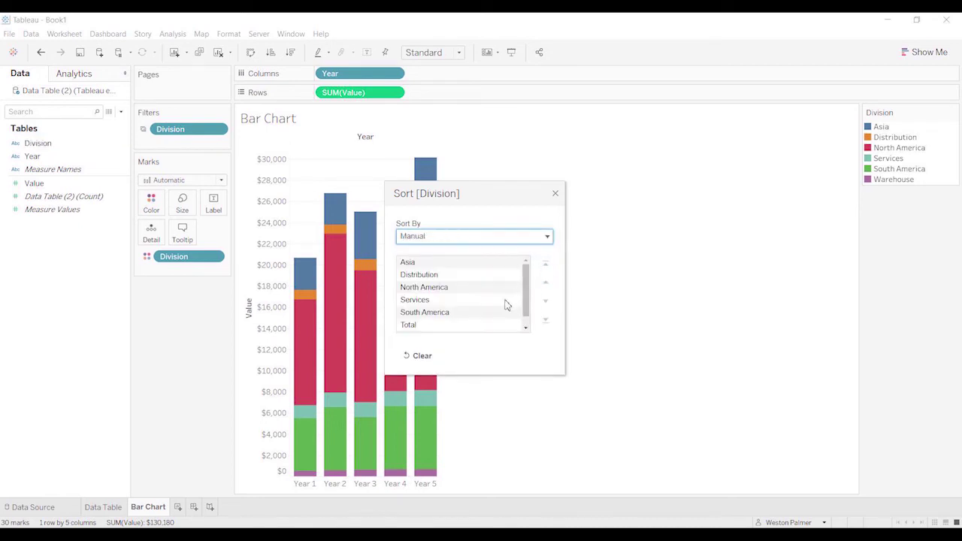
# Step: Order divisions North America, South America first, Warehouse before Services, and Total last
pyautogui.click(458, 288)
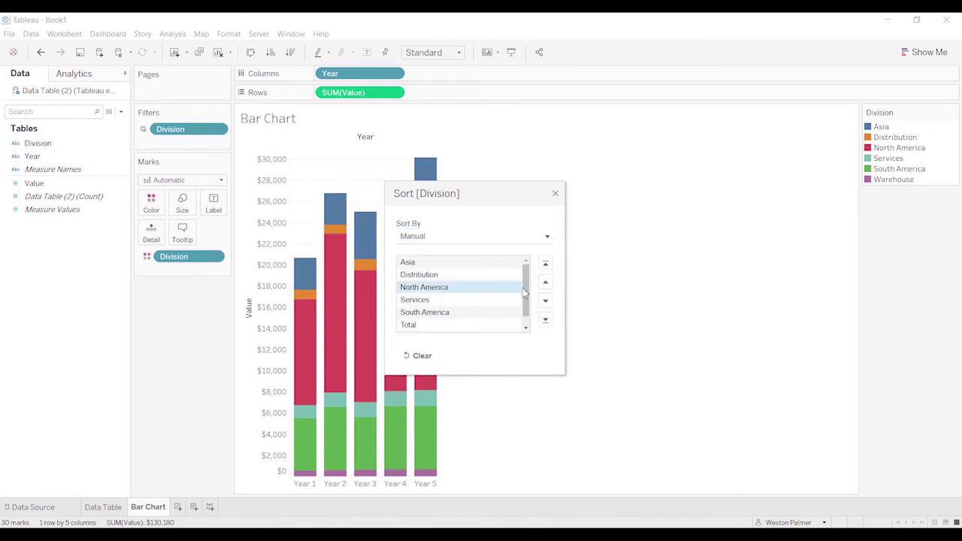
pyautogui.click(546, 265)
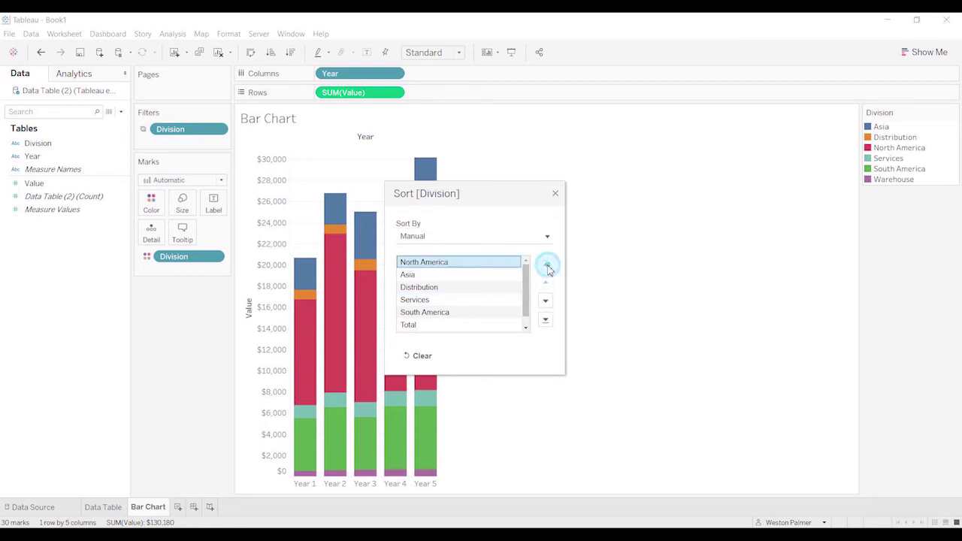
pyautogui.click(471, 312)
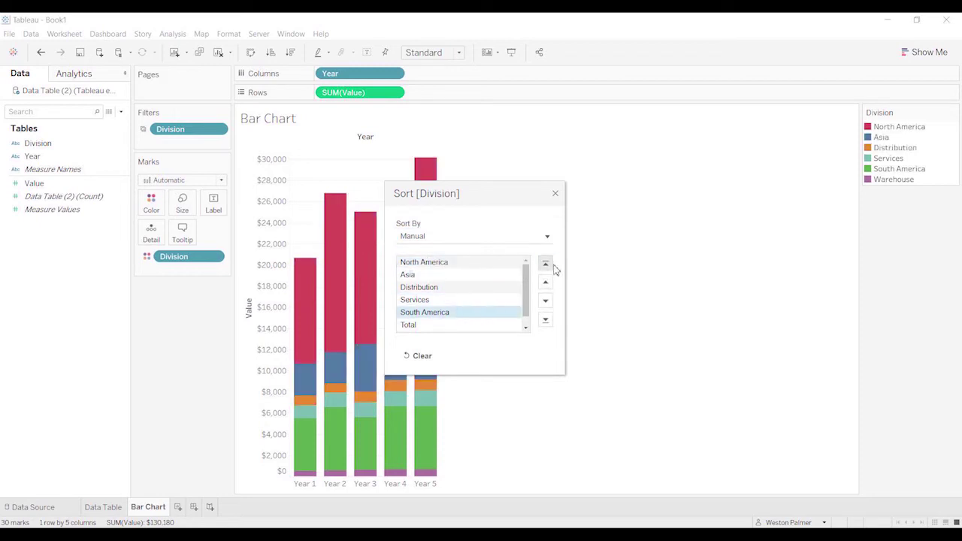
pyautogui.click(546, 264)
pyautogui.click(546, 301)
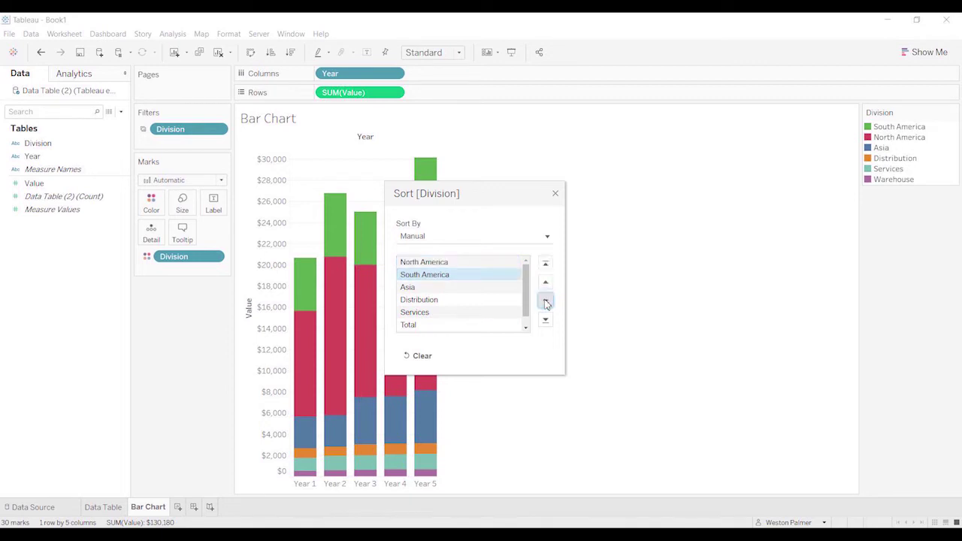
pyautogui.click(447, 326)
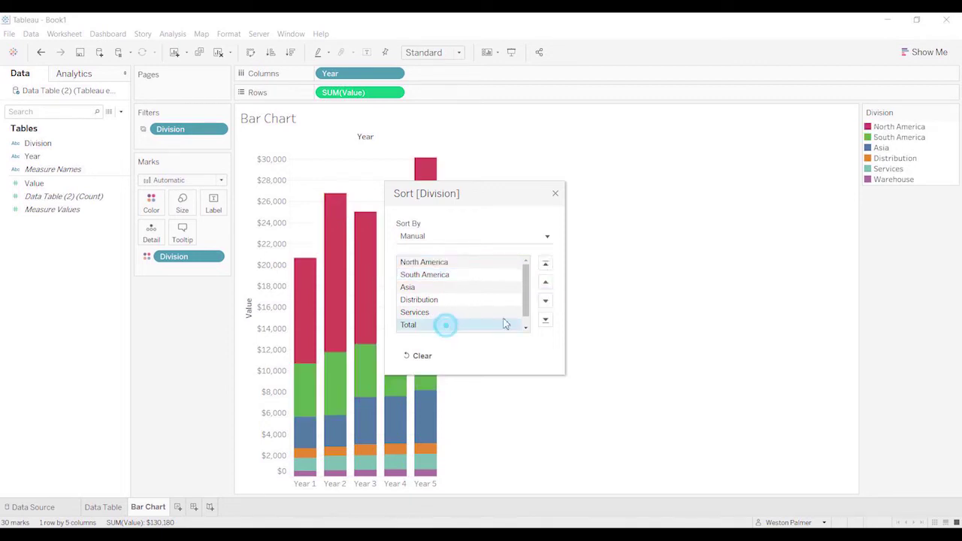
pyautogui.scroll(-1, 526, 308)
pyautogui.click(546, 322)
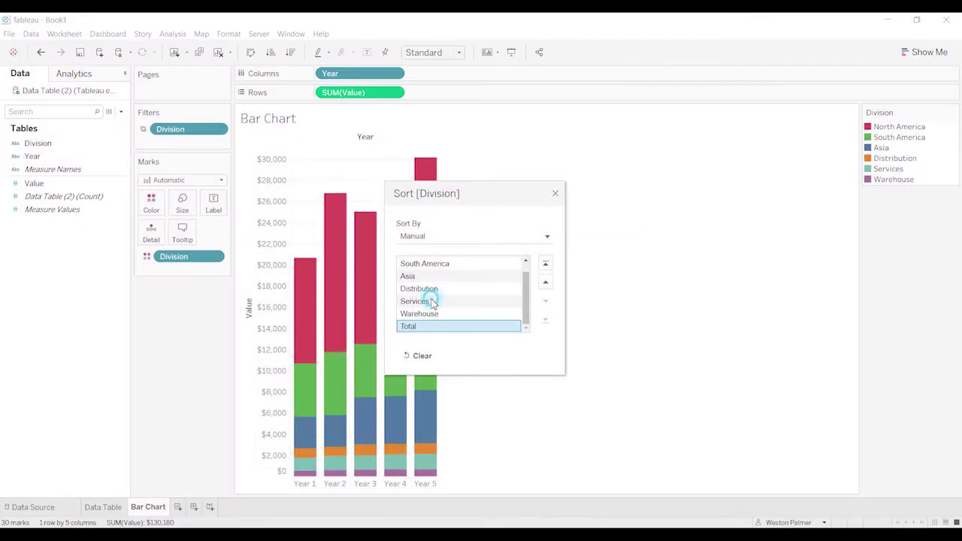
pyautogui.click(432, 302)
pyautogui.click(546, 301)
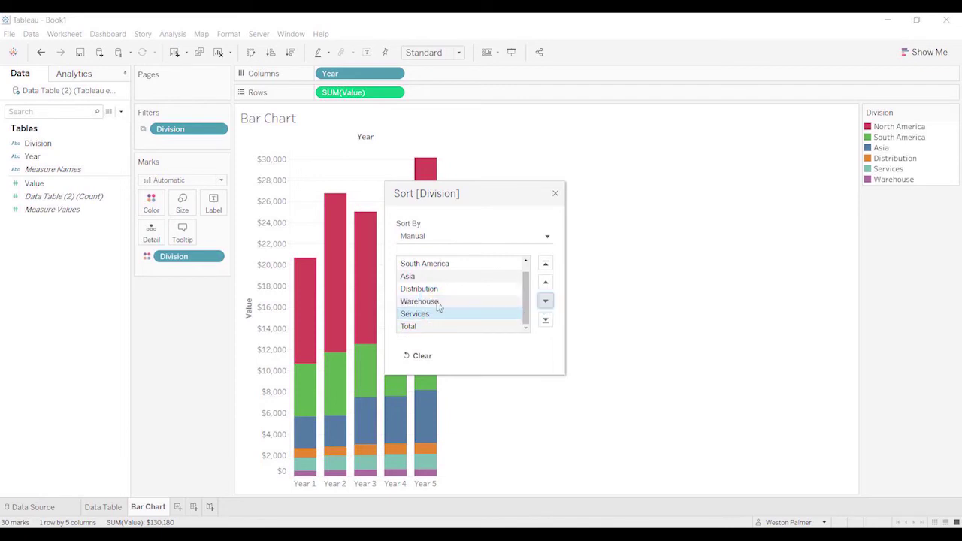
pyautogui.click(556, 193)
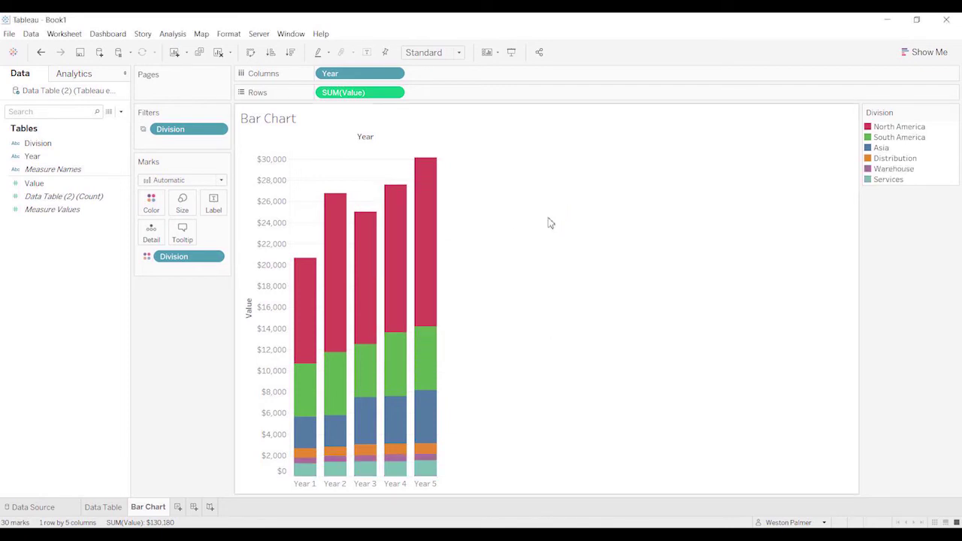
# Step: Start a new dashboard with a Vertical container holding the Bar Chart sheet
pyautogui.click(194, 508)
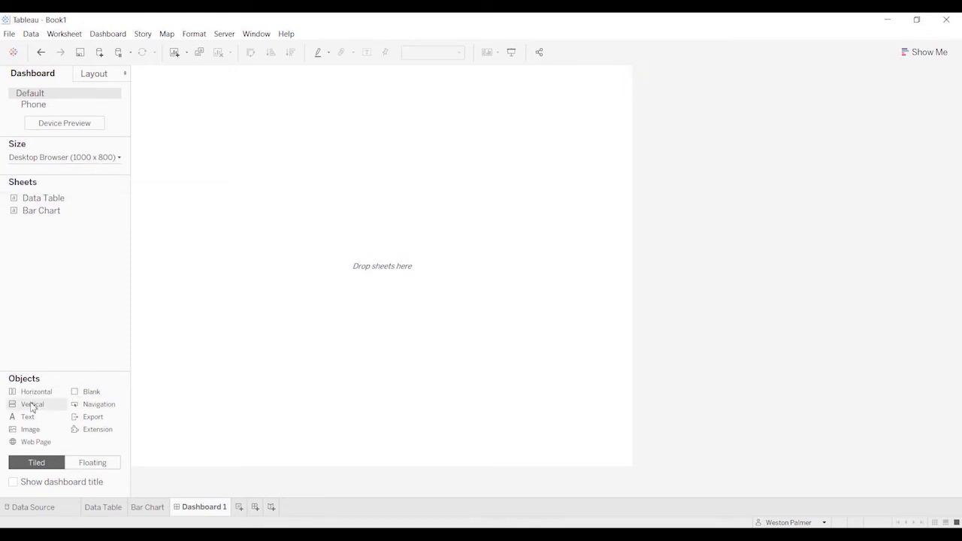
pyautogui.moveTo(24, 408); pyautogui.dragTo(308, 312)
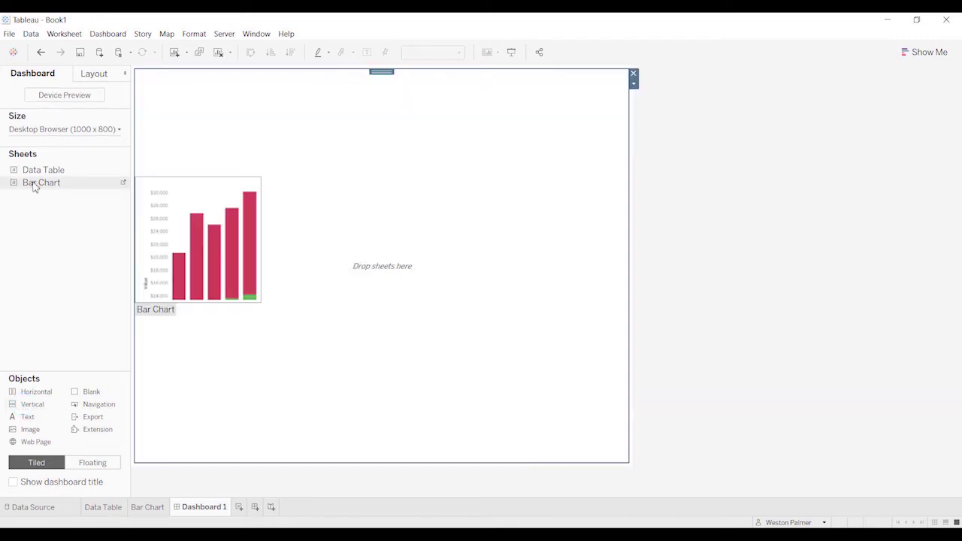
pyautogui.moveTo(34, 182); pyautogui.dragTo(240, 159)
pyautogui.moveTo(306, 185); pyautogui.dragTo(307, 191)
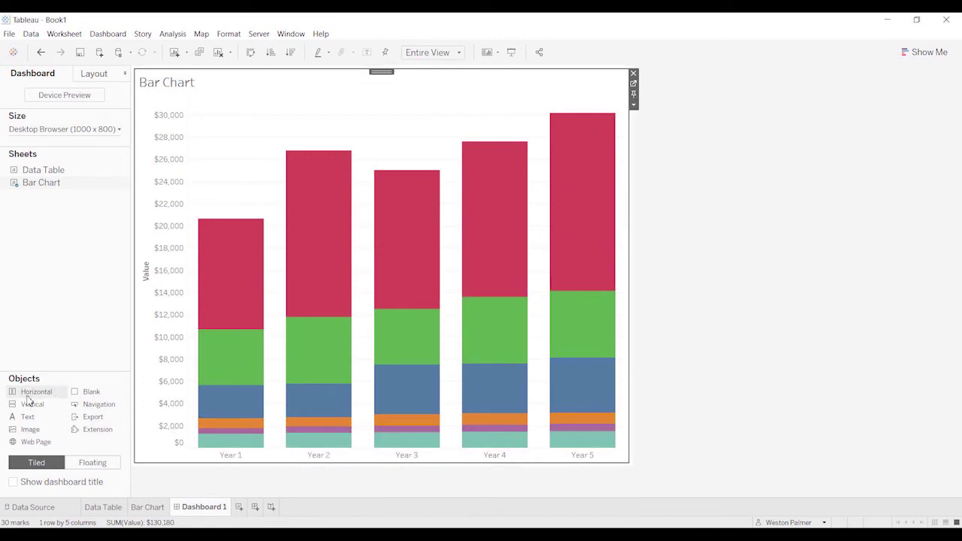
# Step: Add a Horizontal container below the chart and place the Data Table sheet in it
pyautogui.moveTo(28, 398)
pyautogui.mouseDown()
pyautogui.moveTo(123, 388)
pyautogui.moveTo(292, 447)
pyautogui.moveTo(301, 466)
pyautogui.moveTo(298, 450)
pyautogui.mouseUp()
pyautogui.moveTo(361, 478)
pyautogui.mouseDown()
pyautogui.moveTo(366, 459)
pyautogui.moveTo(346, 451)
pyautogui.mouseUp()
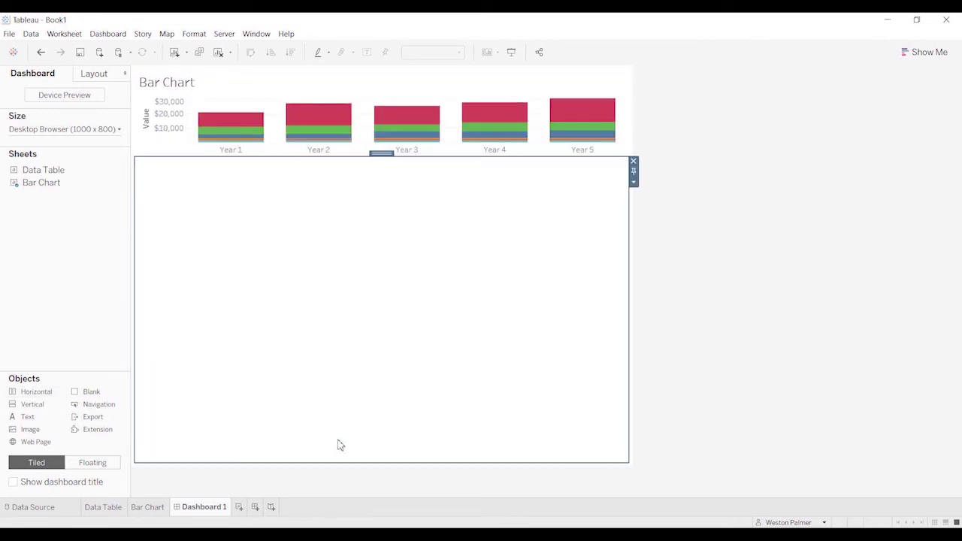
pyautogui.doubleClick(43, 172)
pyautogui.hotkey('ctrl', 'z')
pyautogui.moveTo(42, 173)
pyautogui.mouseDown()
pyautogui.moveTo(288, 269)
pyautogui.moveTo(298, 290)
pyautogui.mouseUp()
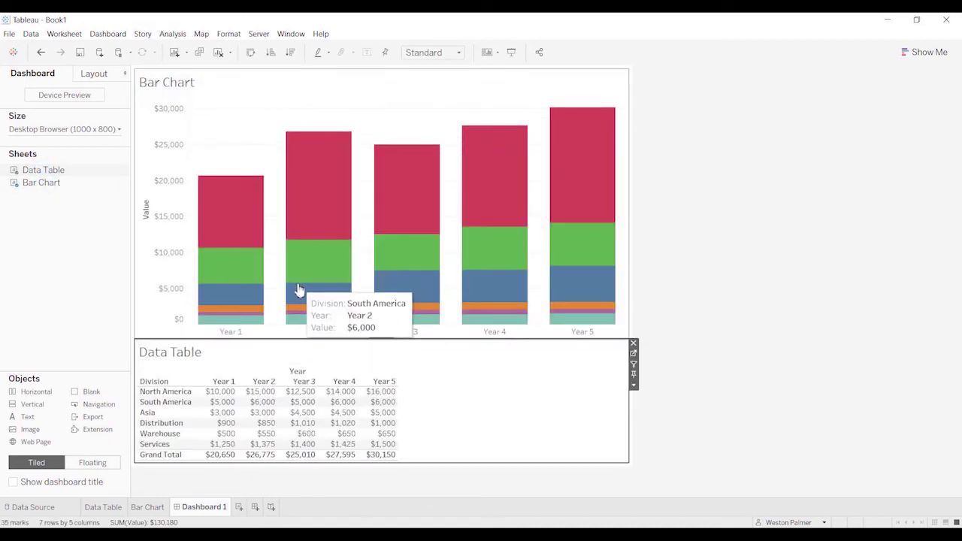
# Step: Expand Tiled, Vertical and Horizontal in the Layout item hierarchy to reveal both sheets
pyautogui.click(87, 79)
pyautogui.click(16, 388)
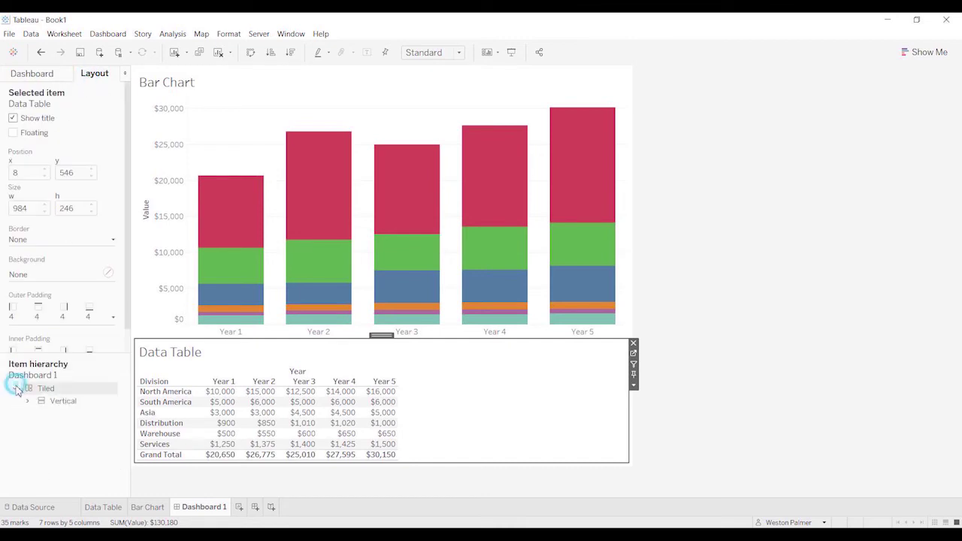
pyautogui.click(60, 405)
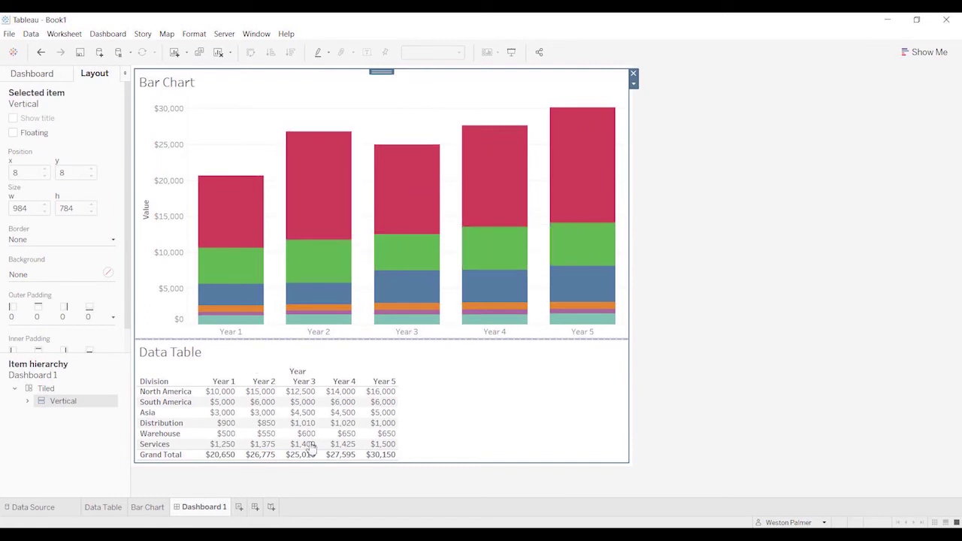
pyautogui.click(28, 403)
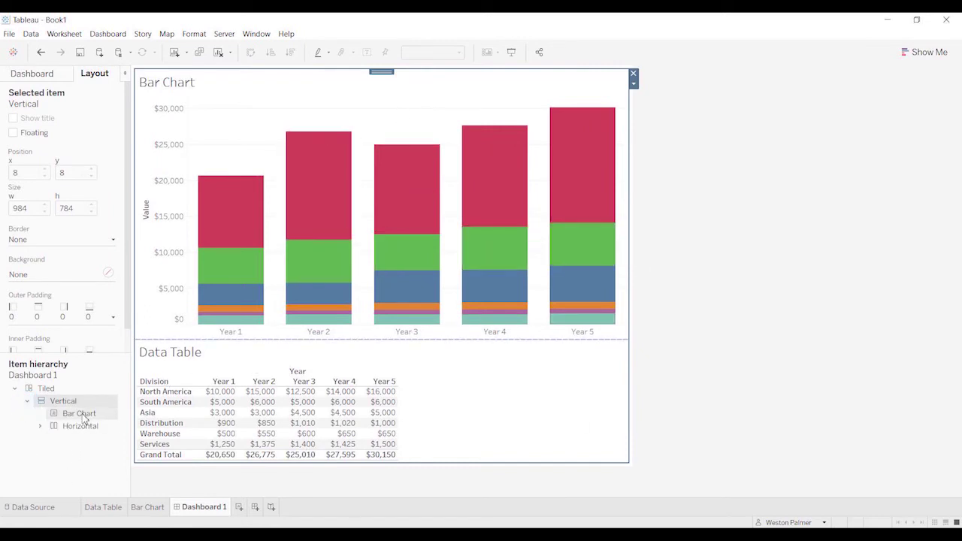
pyautogui.click(40, 427)
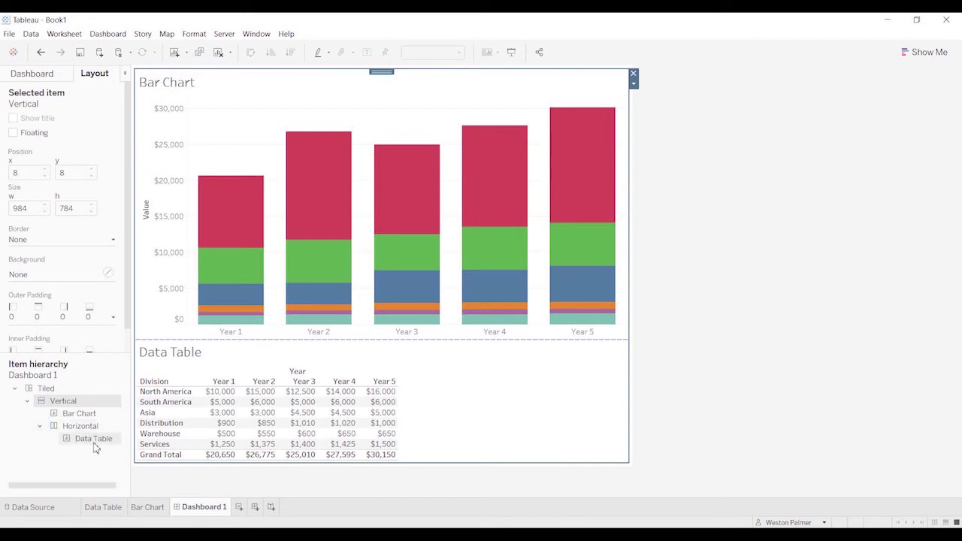
pyautogui.click(35, 74)
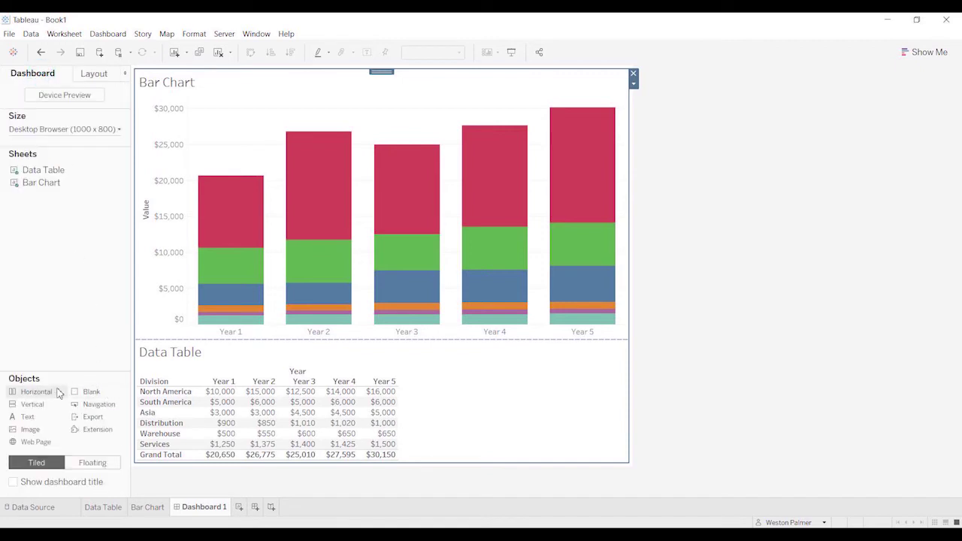
# Step: Add a Blank spacer left of the Data Table and narrow it so the table widens
pyautogui.moveTo(85, 392); pyautogui.dragTo(157, 383)
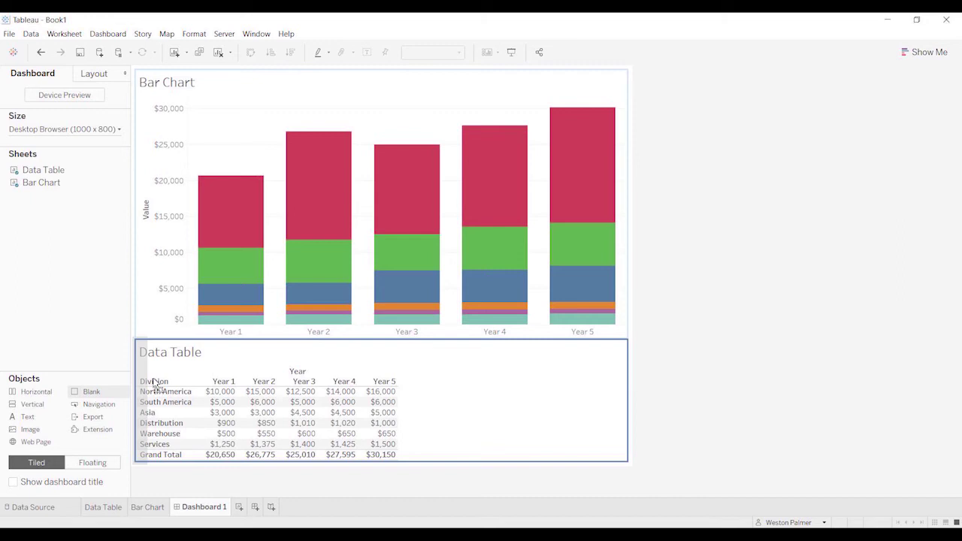
pyautogui.moveTo(154, 383); pyautogui.dragTo(154, 384)
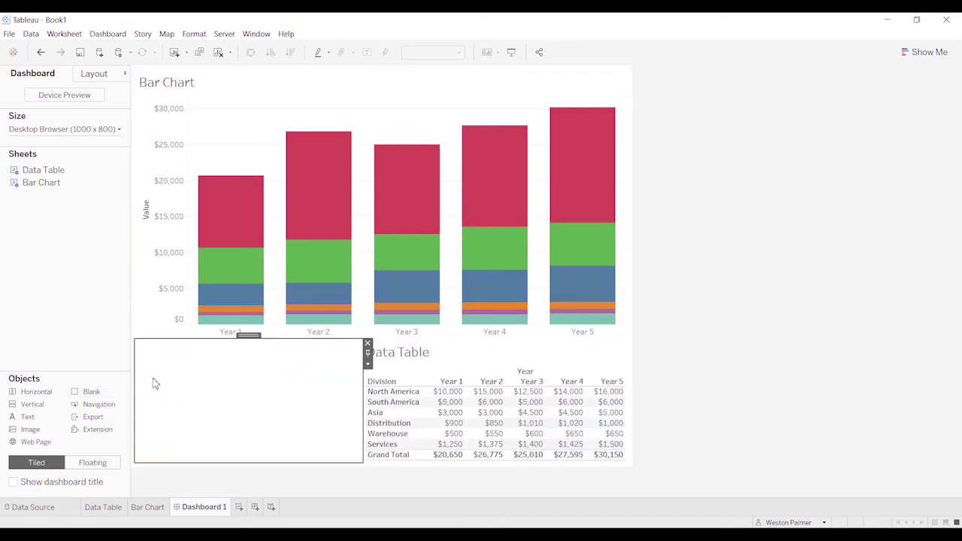
pyautogui.click(363, 408)
pyautogui.moveTo(362, 399); pyautogui.dragTo(186, 389)
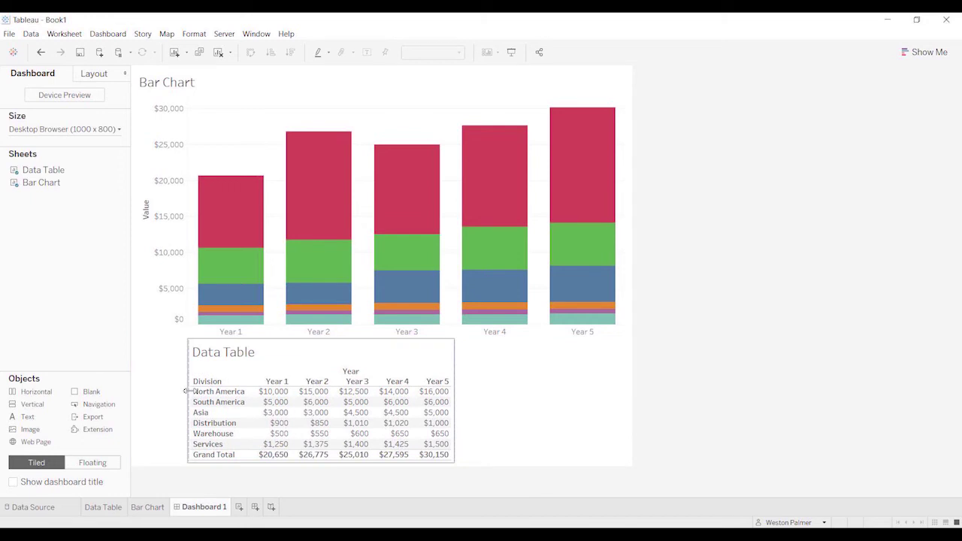
# Step: Hide the Data Table's title and resize the spacer beside it
pyautogui.click(233, 355)
pyautogui.rightClick(233, 354)
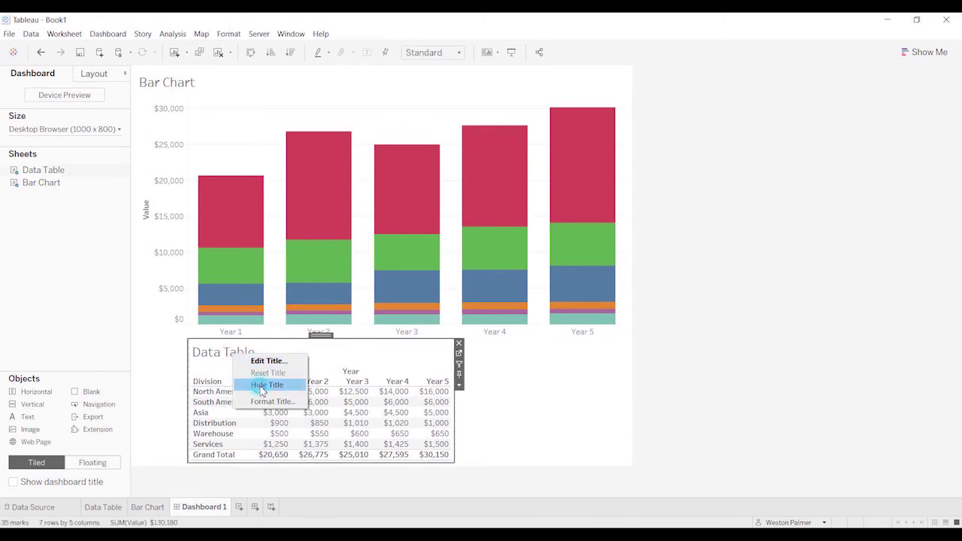
pyautogui.click(260, 387)
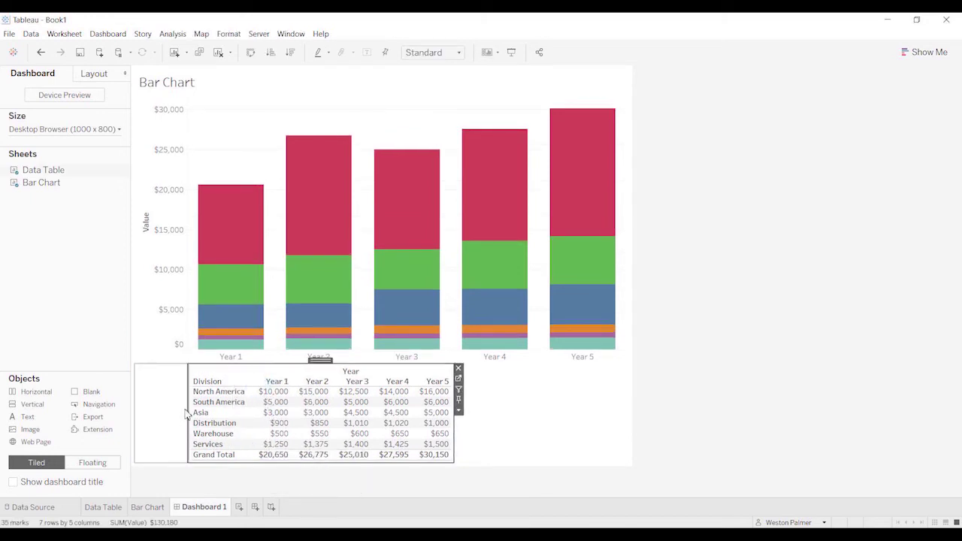
pyautogui.moveTo(185, 410); pyautogui.dragTo(224, 429)
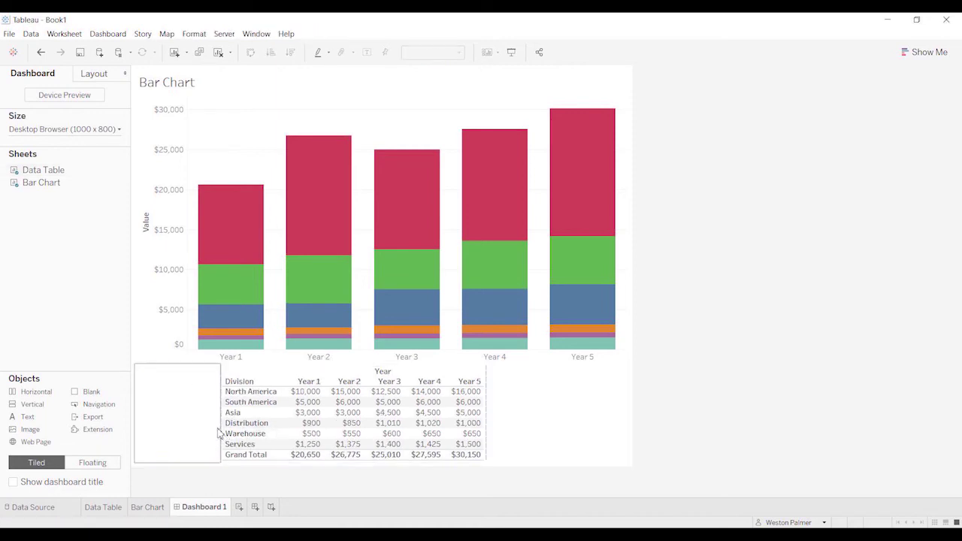
pyautogui.click(677, 376)
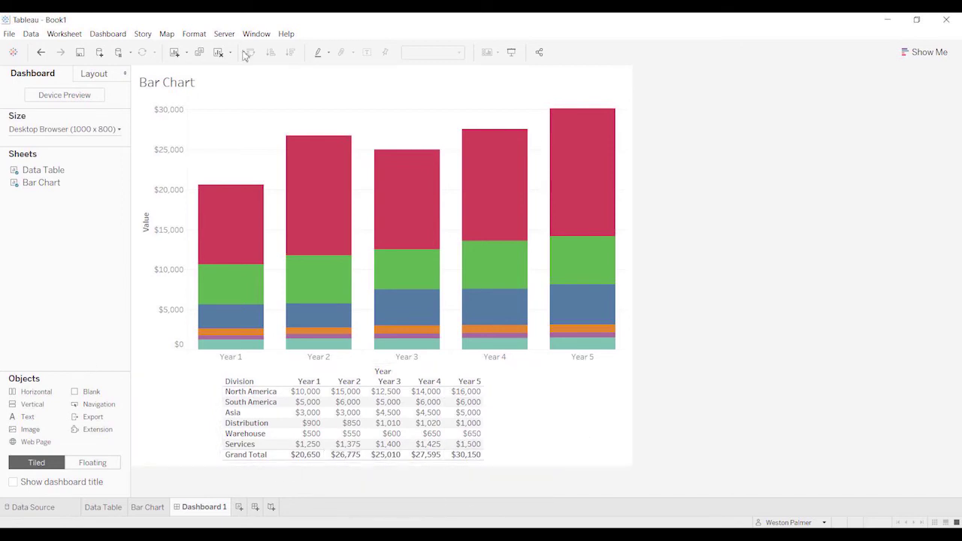
# Step: Show the Bar Chart's Division color legend via Analysis > Legends and move it right of the table
pyautogui.click(242, 84)
pyautogui.click(108, 33)
pyautogui.moveTo(173, 34)
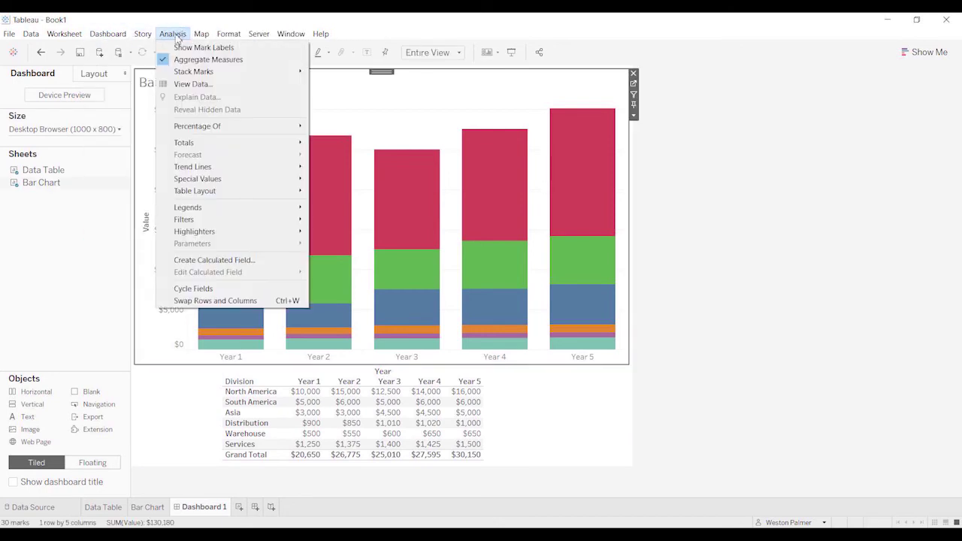
pyautogui.moveTo(196, 208)
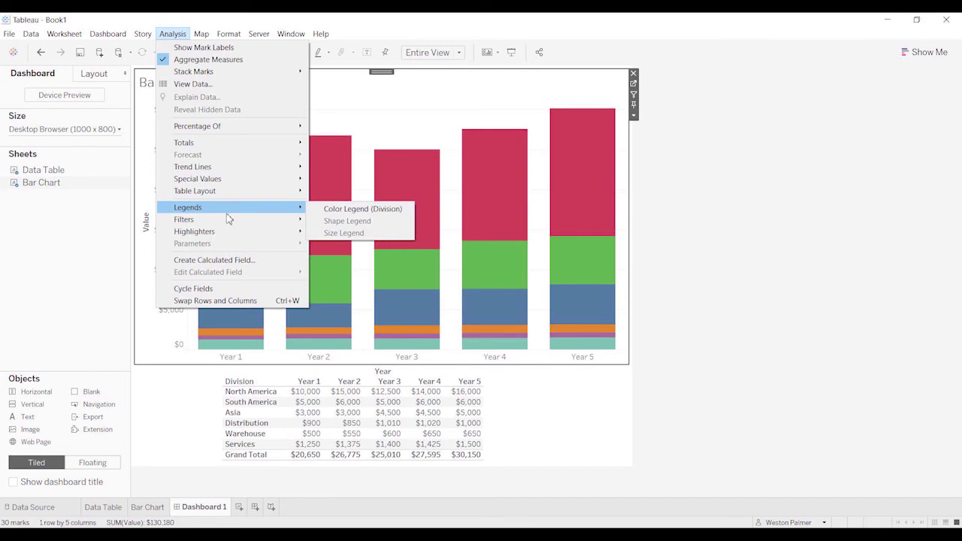
pyautogui.click(331, 209)
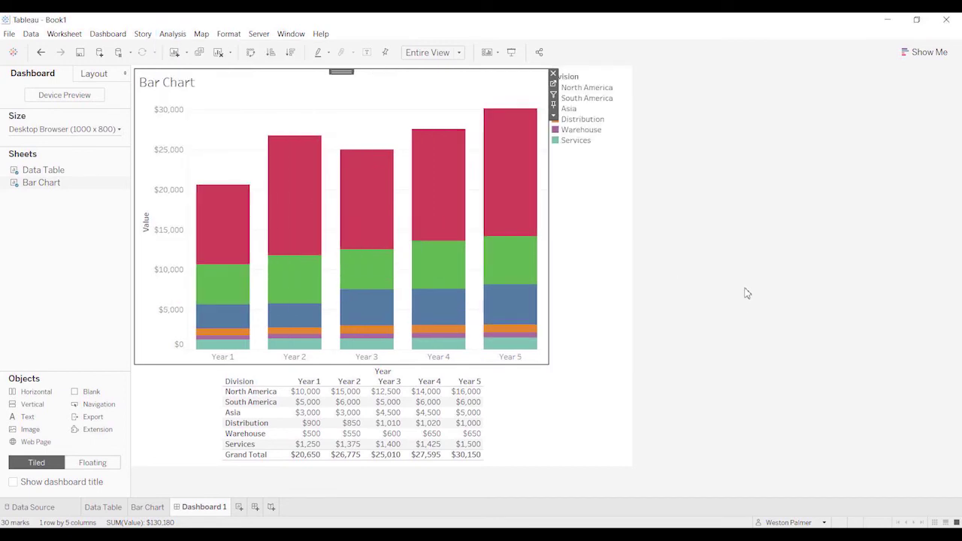
pyautogui.click(621, 126)
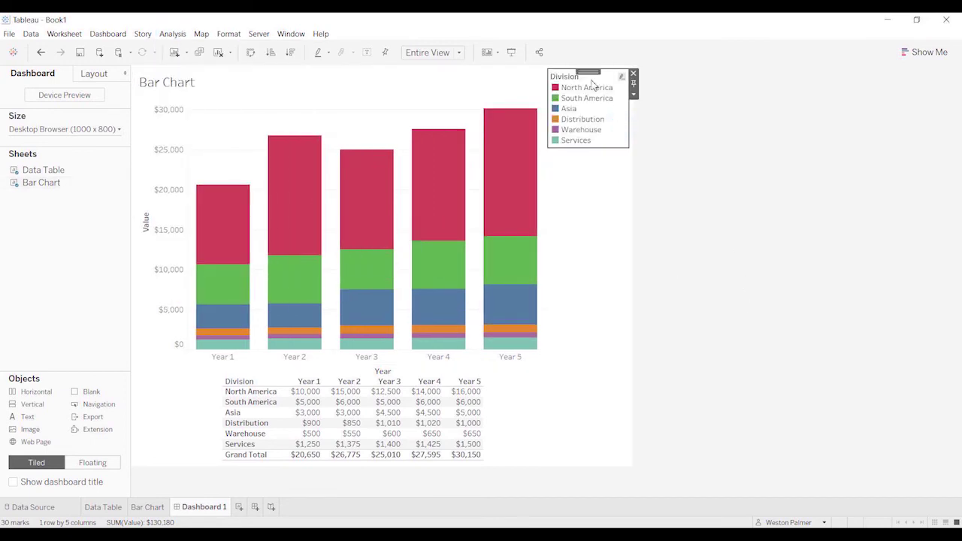
pyautogui.moveTo(587, 75); pyautogui.dragTo(489, 420)
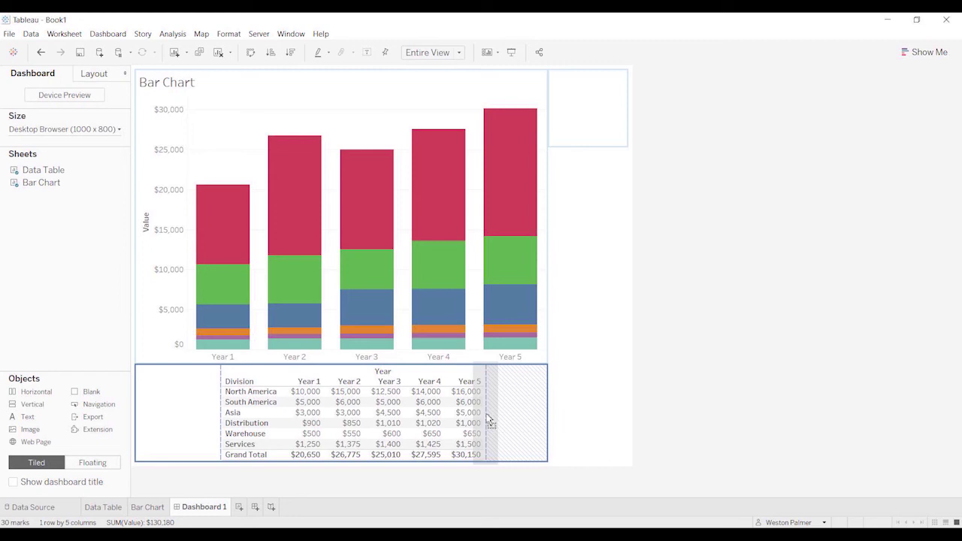
pyautogui.moveTo(489, 420); pyautogui.dragTo(489, 421)
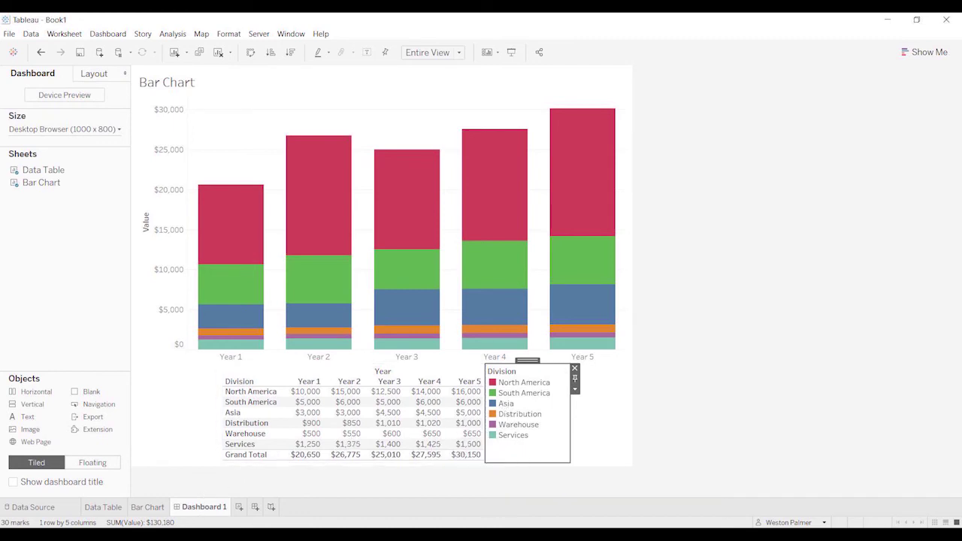
# Step: Create Sheet 3 with Division on Rows, Square marks, and Division on Color
pyautogui.click(239, 507)
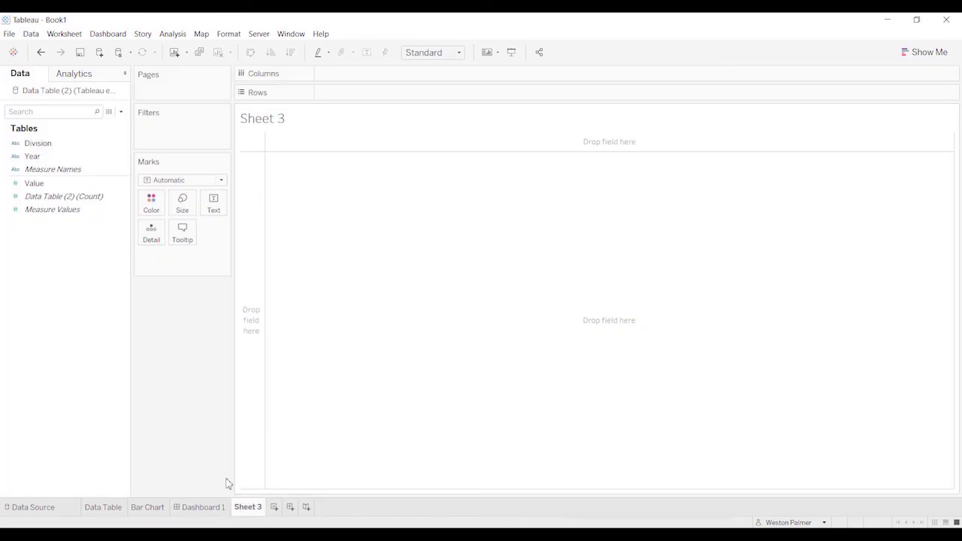
pyautogui.click(68, 145)
pyautogui.moveTo(68, 148); pyautogui.dragTo(395, 98)
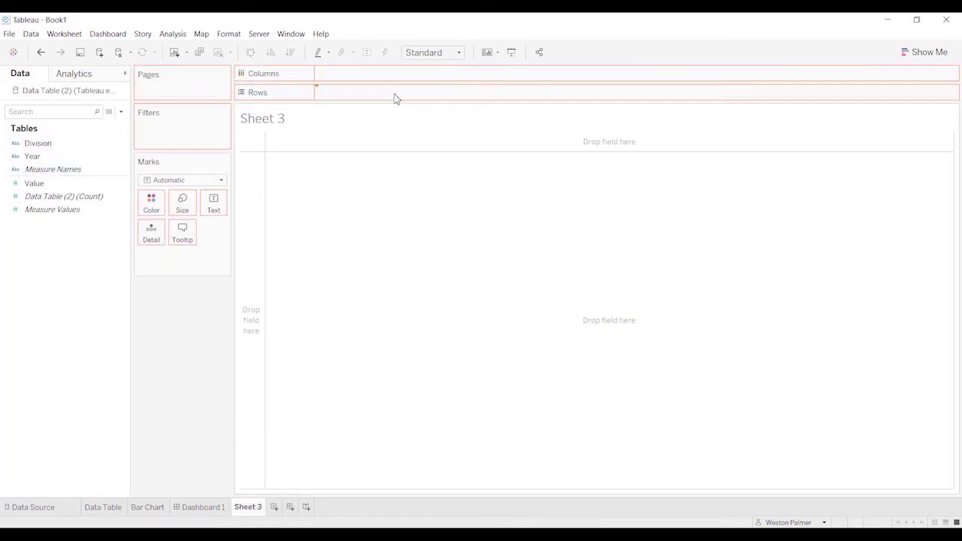
pyautogui.click(222, 180)
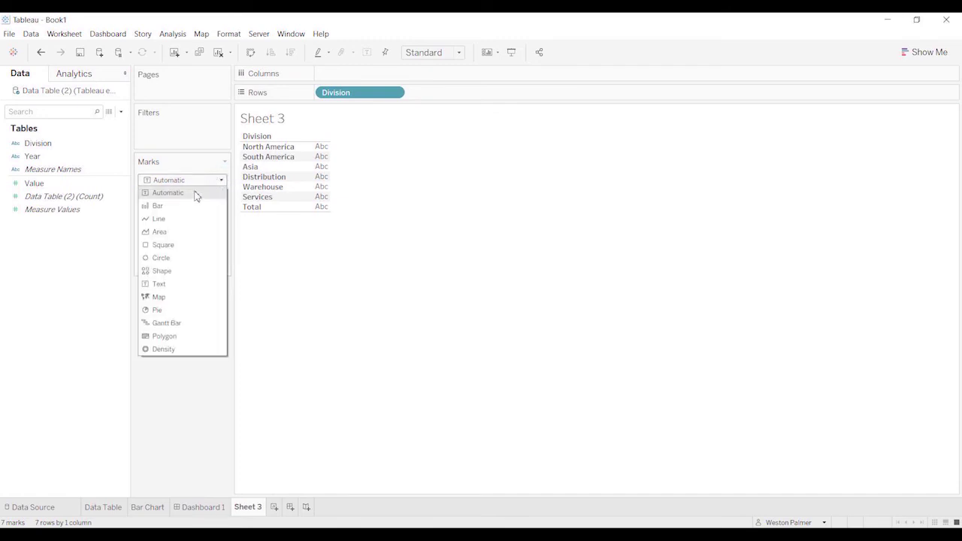
pyautogui.click(181, 245)
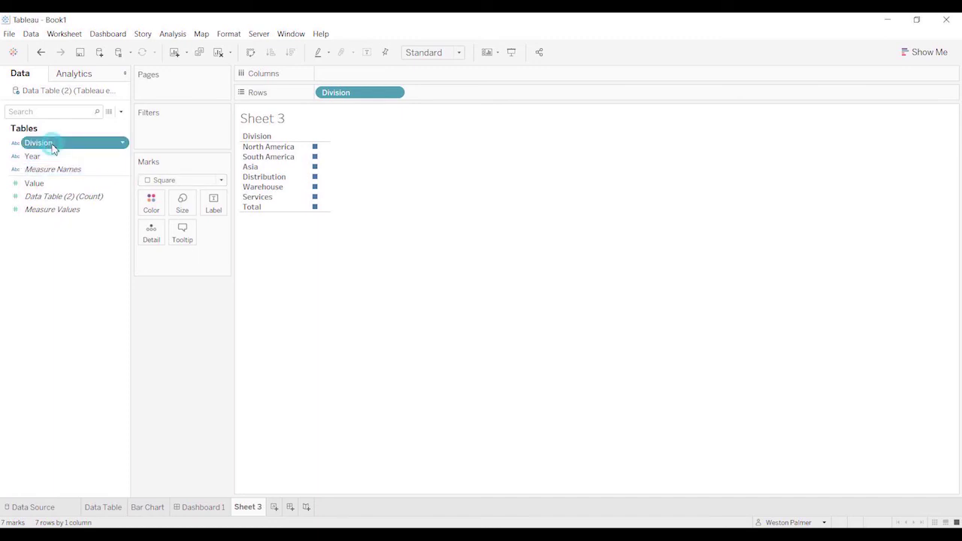
pyautogui.moveTo(54, 149); pyautogui.dragTo(153, 210)
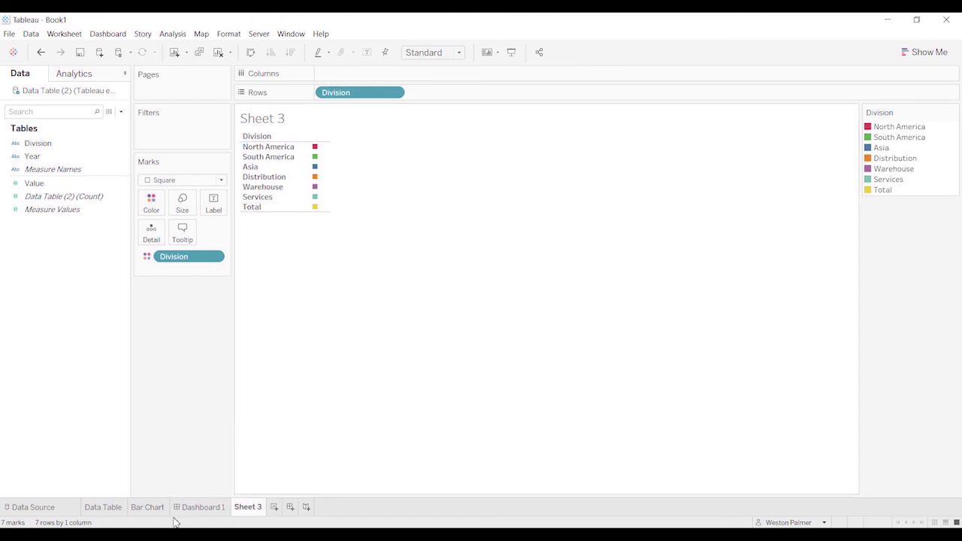
# Step: Remove the Division legend and place Sheet 3 beside the data table
pyautogui.click(211, 510)
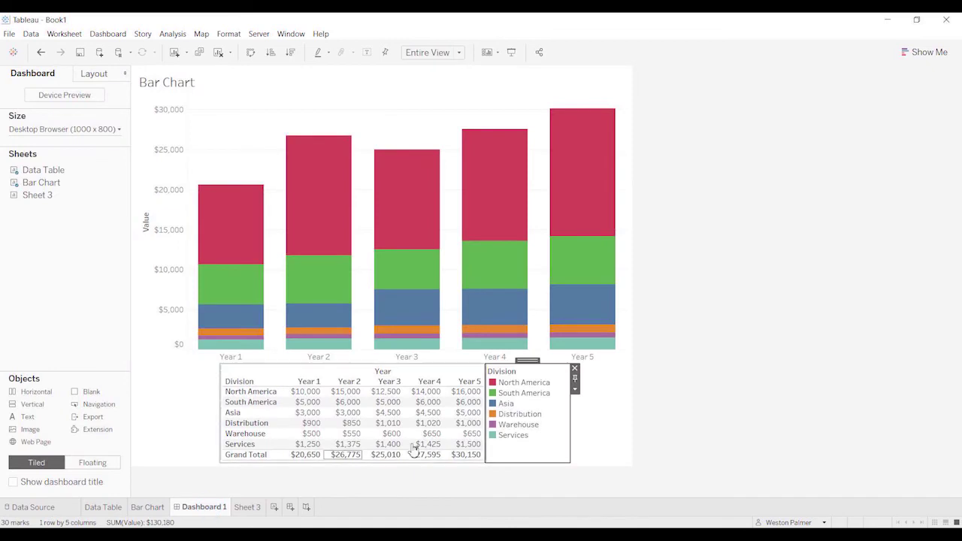
pyautogui.click(575, 369)
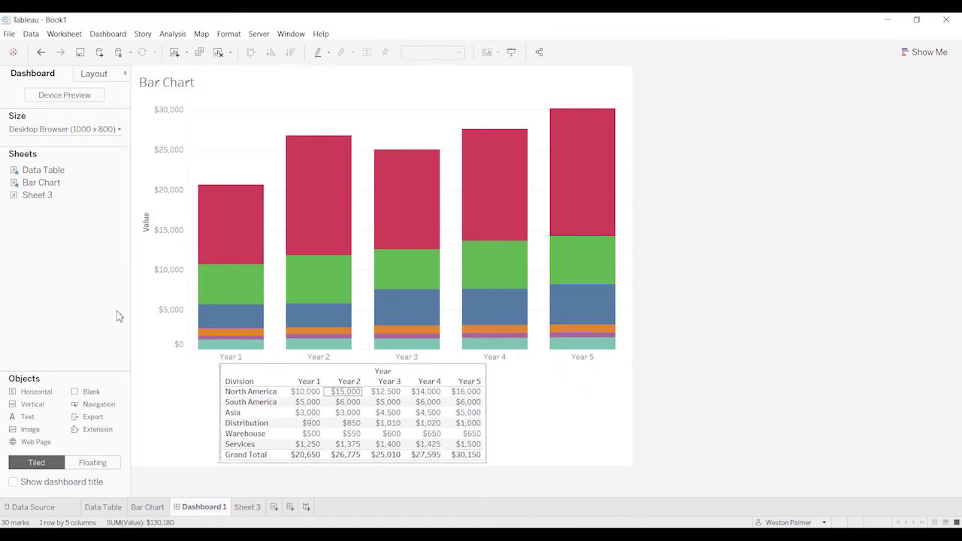
pyautogui.moveTo(34, 197)
pyautogui.mouseDown()
pyautogui.moveTo(30, 189)
pyautogui.moveTo(278, 329)
pyautogui.moveTo(462, 406)
pyautogui.mouseUp()
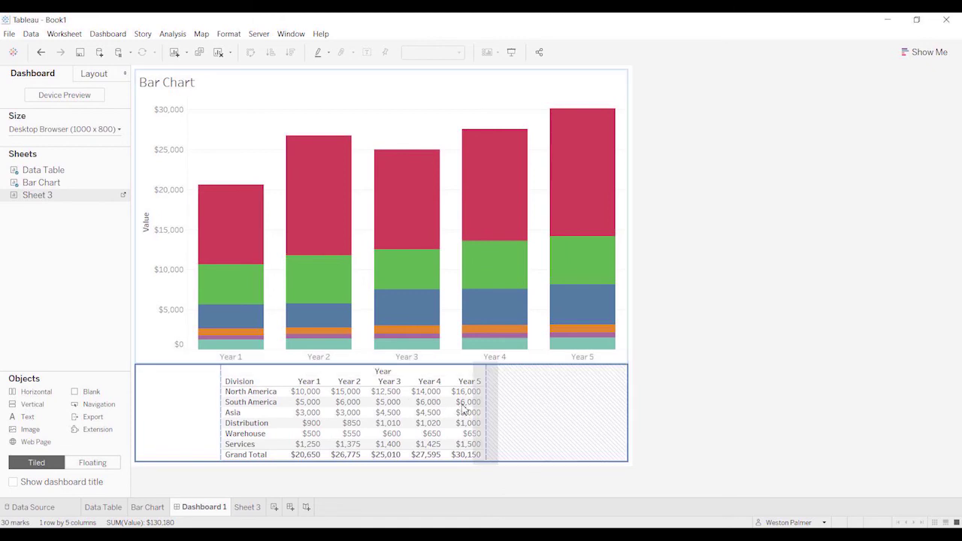
pyautogui.moveTo(488, 454); pyautogui.dragTo(488, 452)
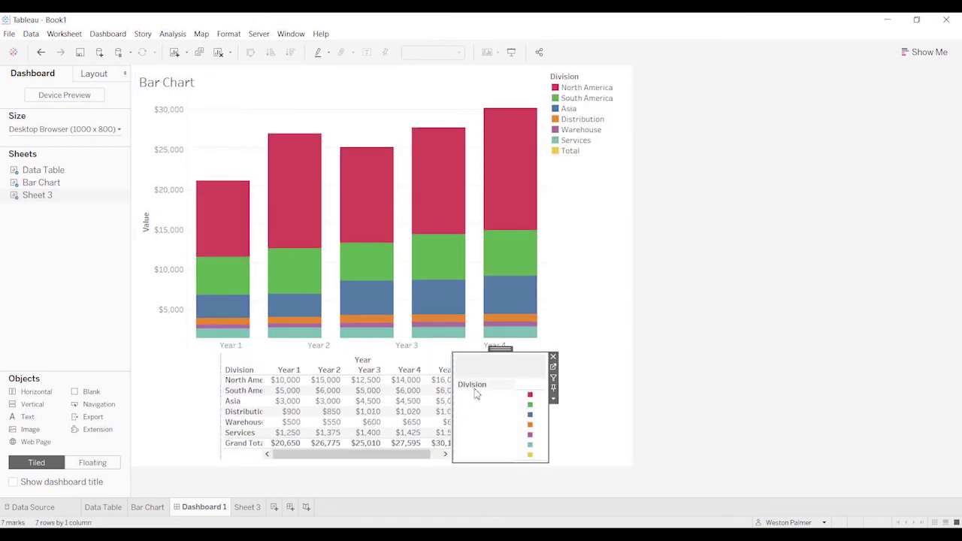
# Step: Delete Sheet 3's extra legend container and hide Sheet 3's title
pyautogui.click(629, 83)
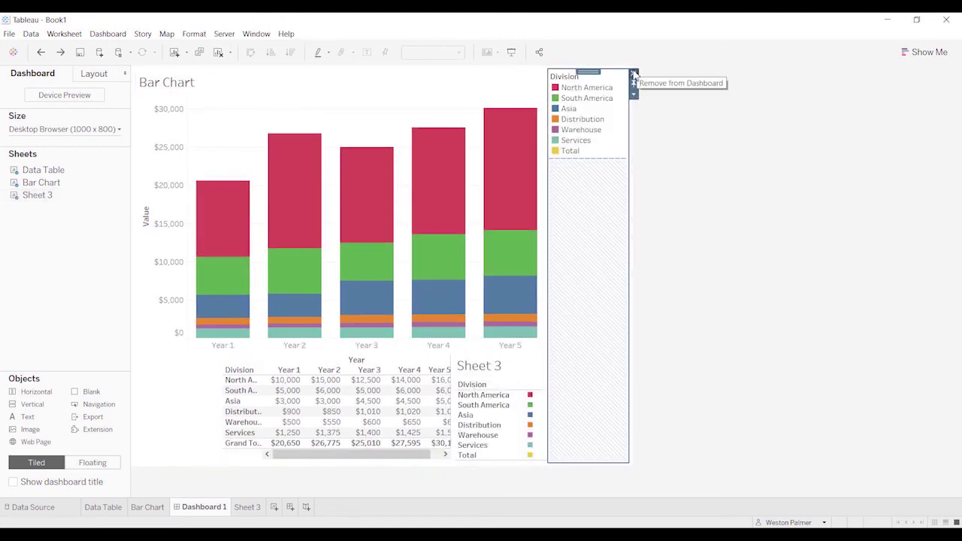
pyautogui.click(633, 75)
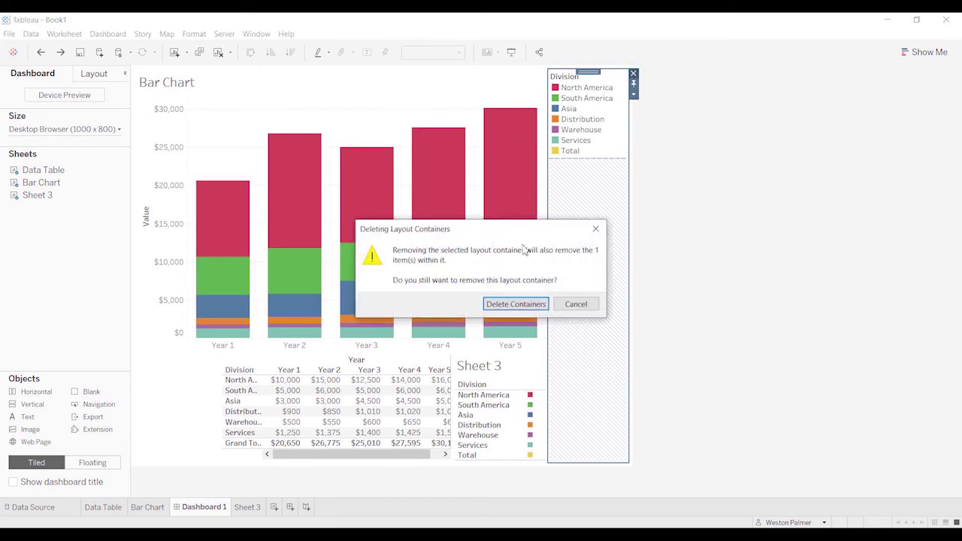
pyautogui.click(526, 304)
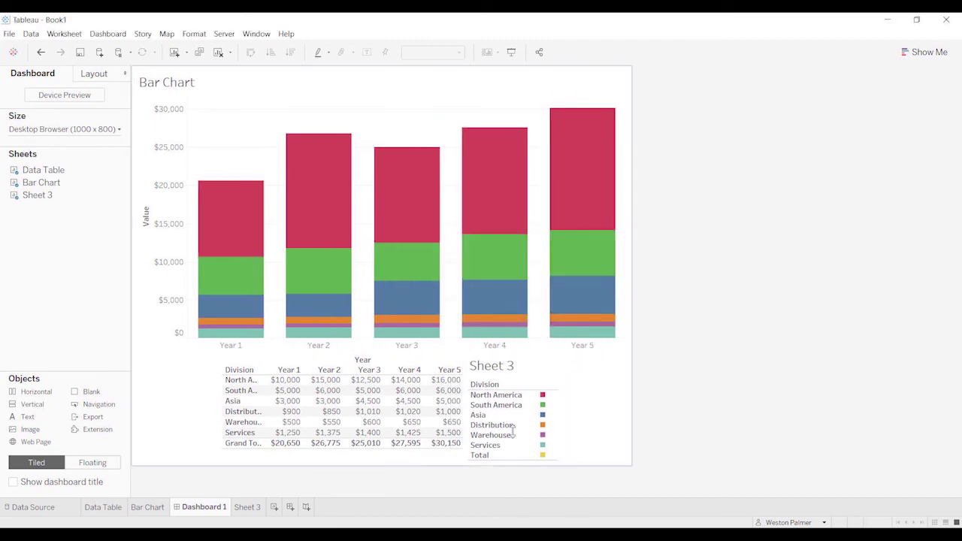
pyautogui.click(492, 365)
pyautogui.rightClick(513, 368)
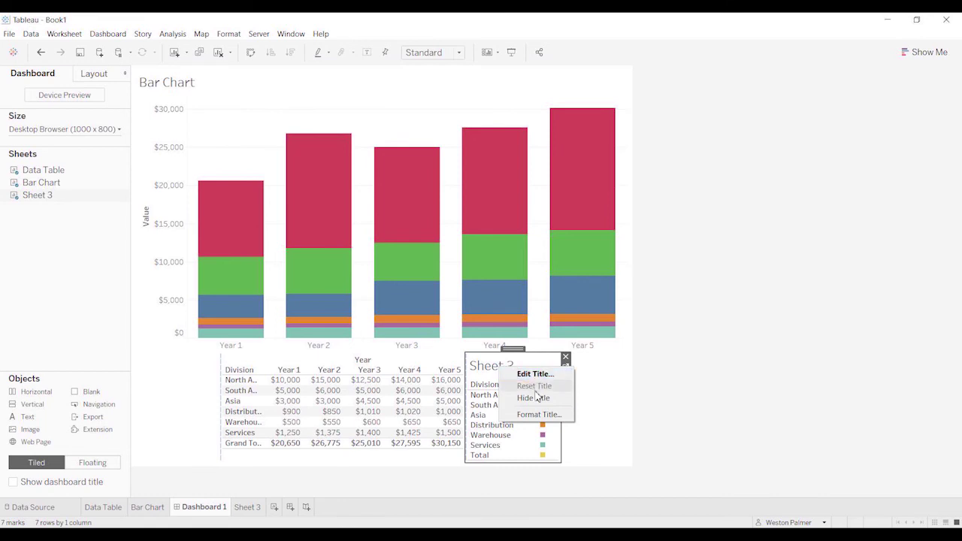
pyautogui.click(533, 397)
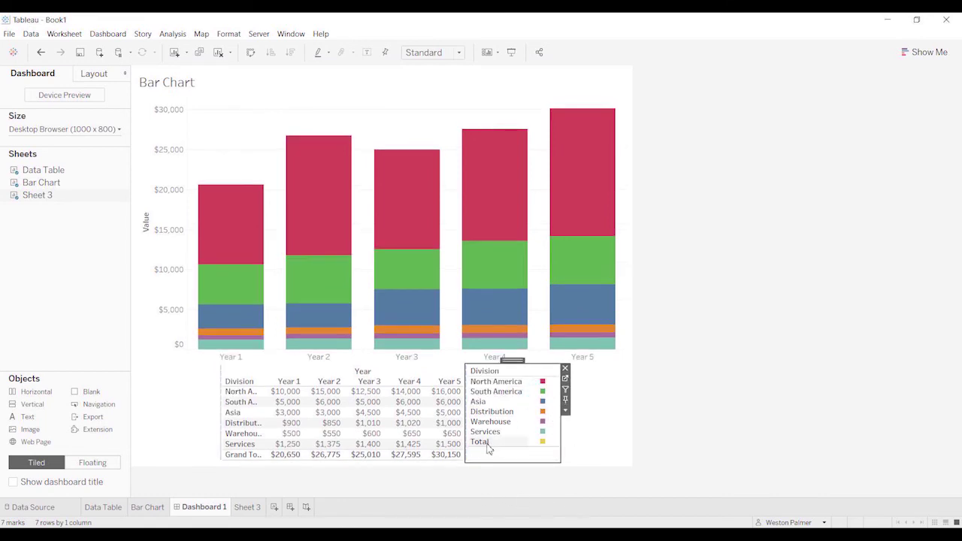
# Step: Exclude the Total row from Sheet 3's division list
pyautogui.click(247, 507)
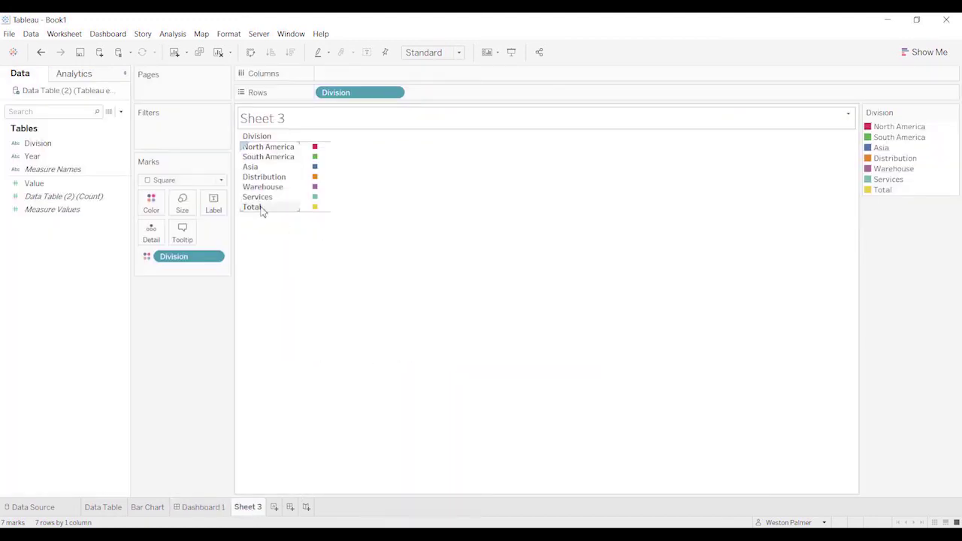
pyautogui.rightClick(260, 207)
pyautogui.click(289, 227)
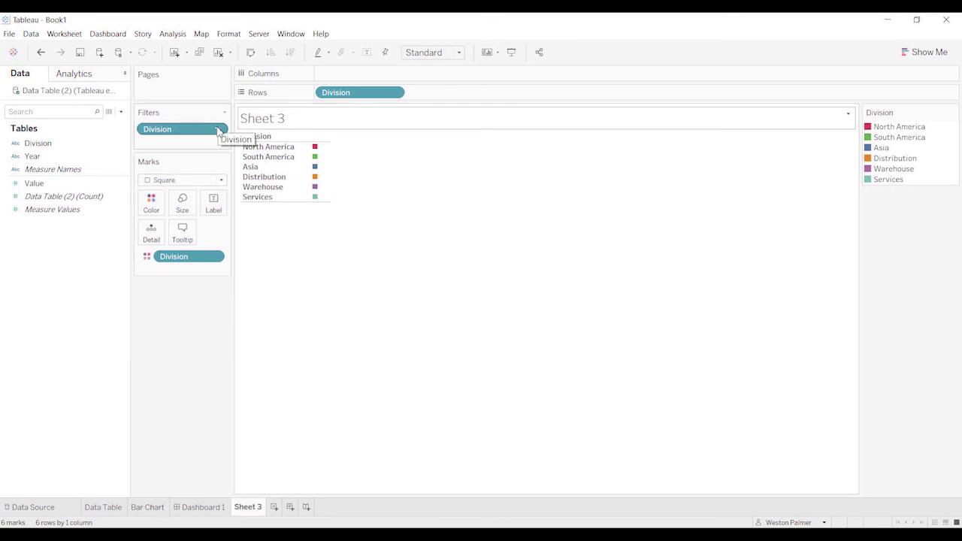
# Step: Apply the Bar Chart's Division filter to Selected Worksheets including Sheet 3
pyautogui.click(158, 510)
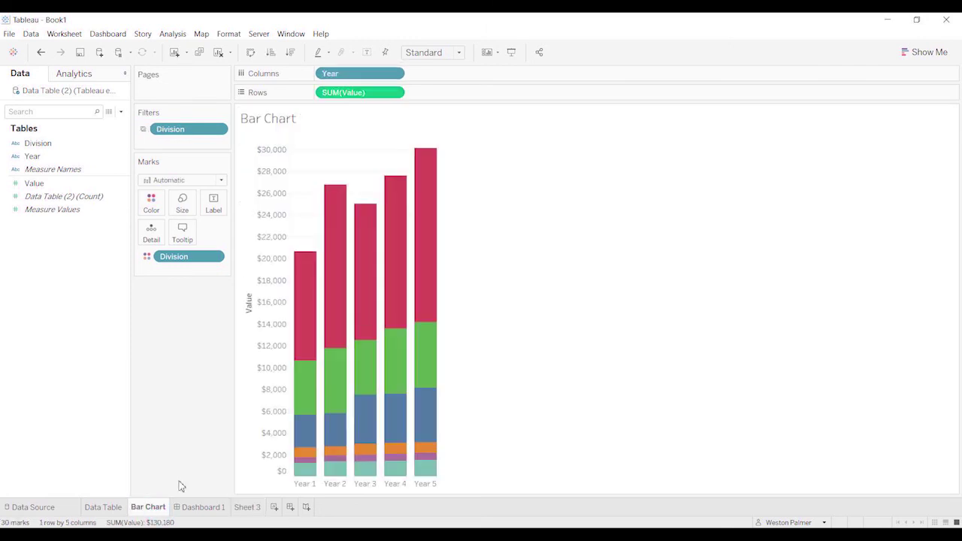
pyautogui.click(219, 131)
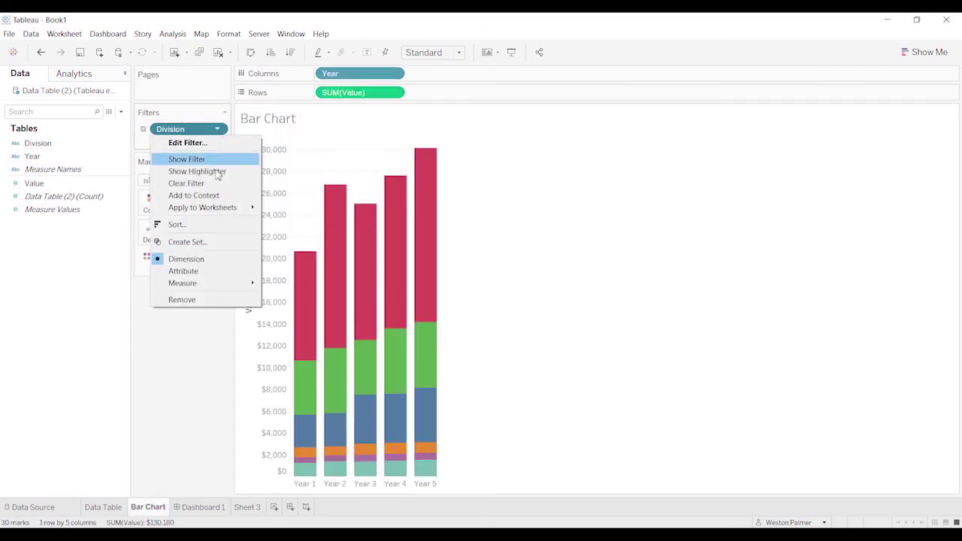
pyautogui.moveTo(222, 209)
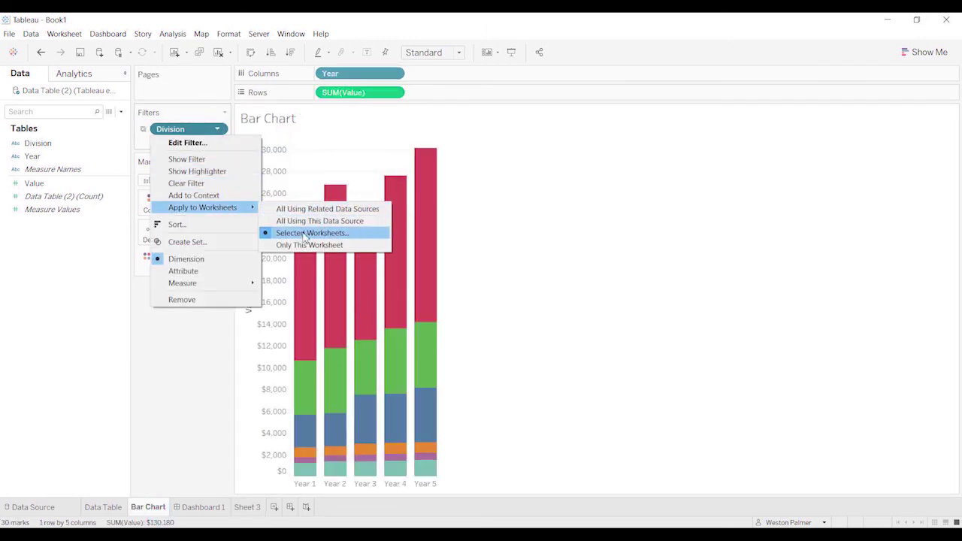
pyautogui.click(305, 235)
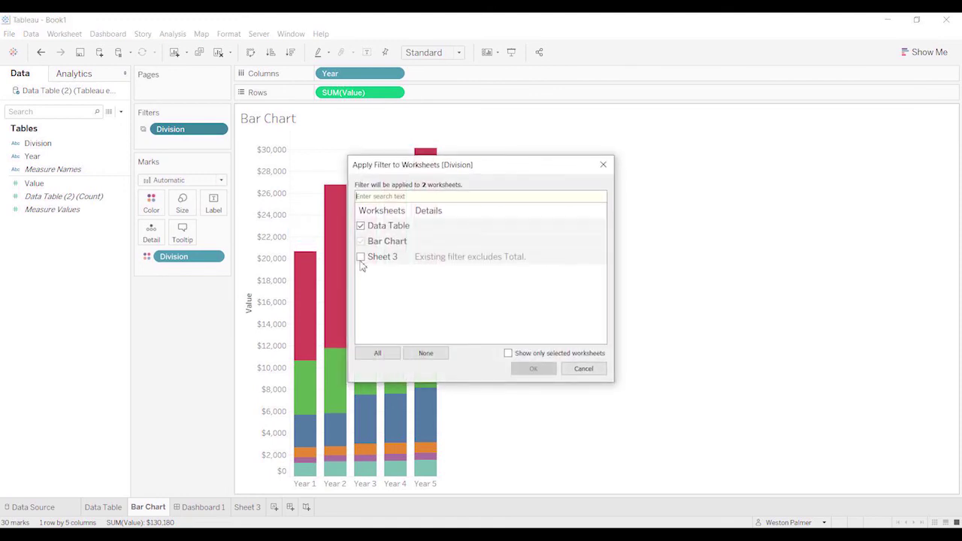
pyautogui.click(361, 257)
pyautogui.click(533, 369)
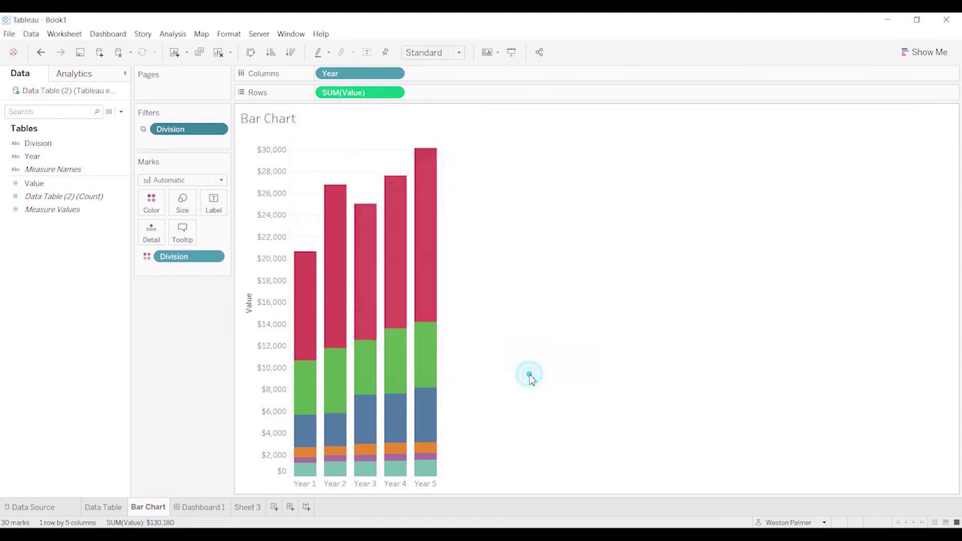
pyautogui.click(258, 507)
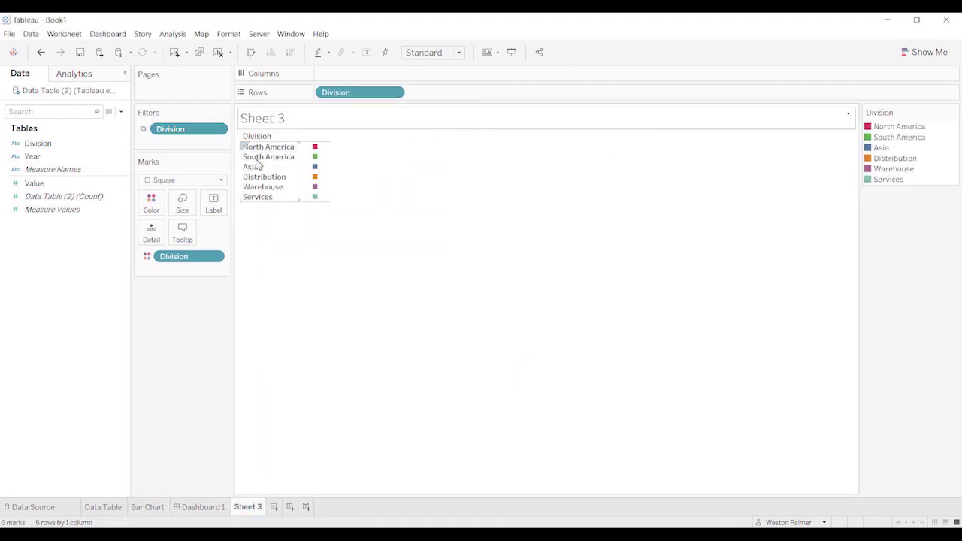
# Step: Hide the table's Year field label and widen its Division column to show full names
pyautogui.click(206, 509)
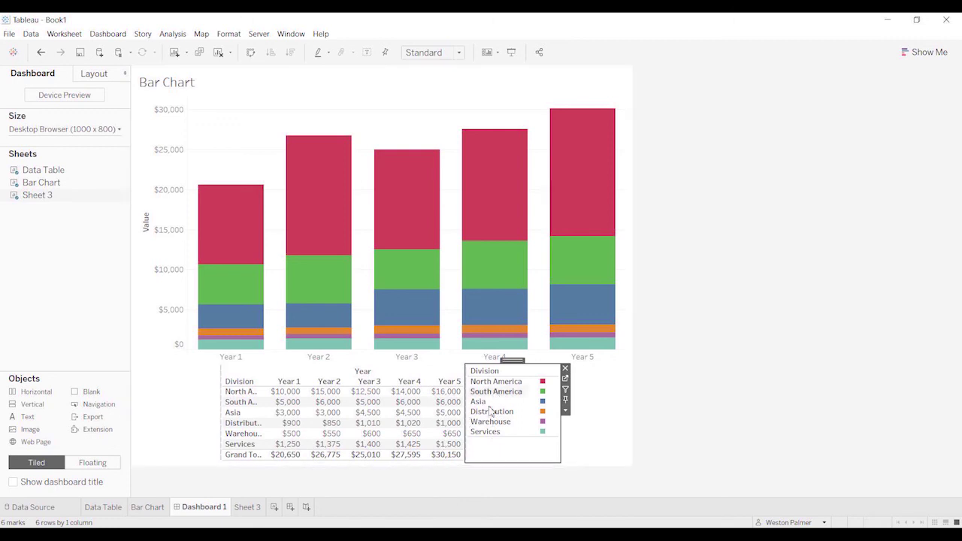
pyautogui.moveTo(426, 398)
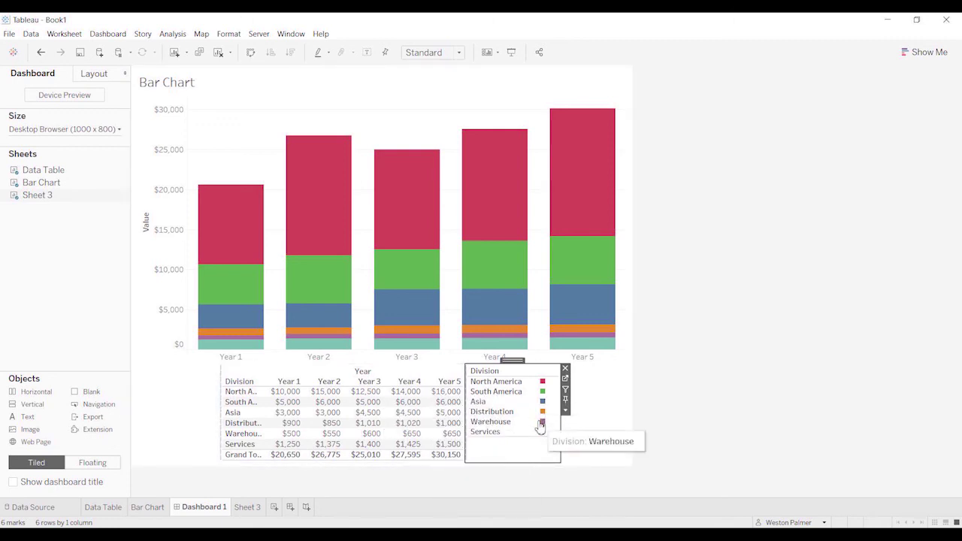
pyautogui.rightClick(362, 373)
pyautogui.click(418, 420)
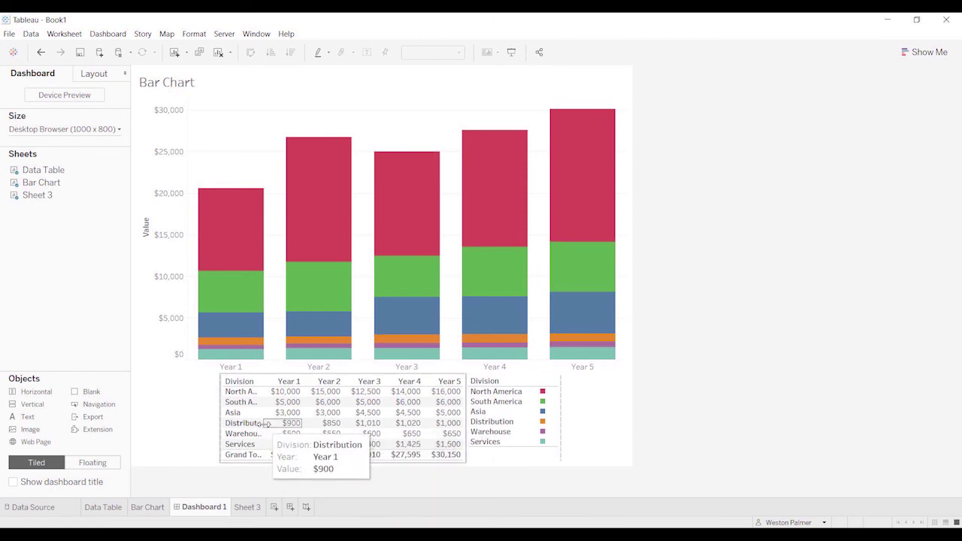
pyautogui.click(261, 424)
pyautogui.moveTo(264, 423); pyautogui.dragTo(301, 424)
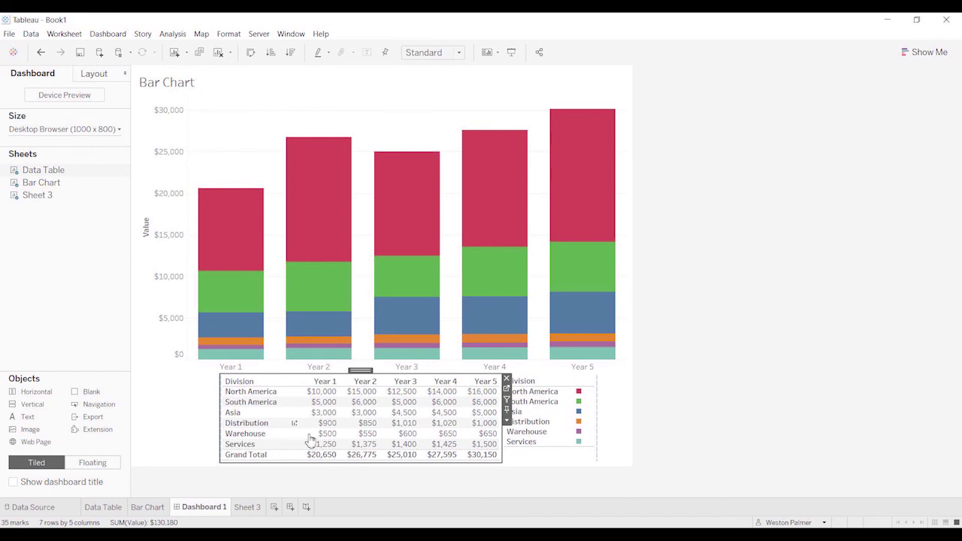
pyautogui.click(736, 404)
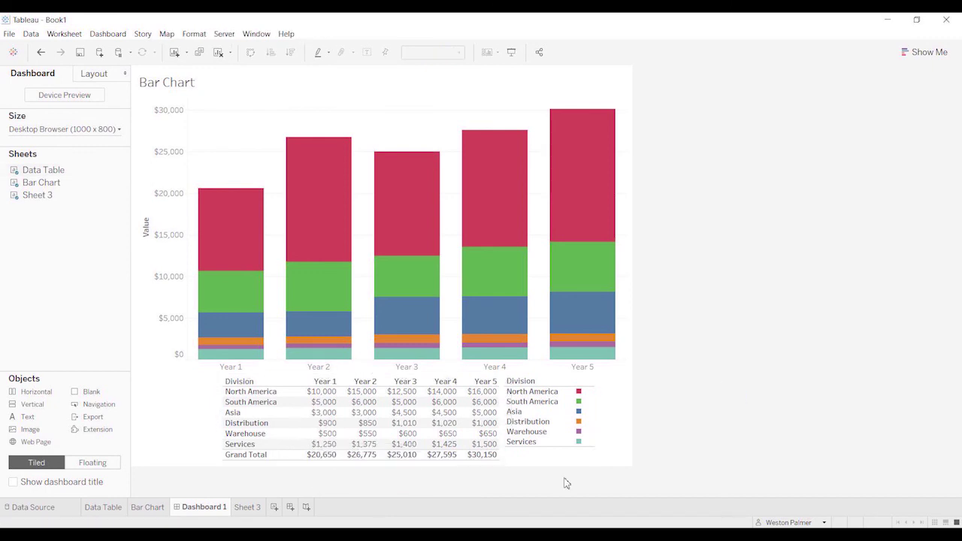
# Step: Toggle Show Header off and back on for Sheet 3's Division row headers
pyautogui.click(247, 507)
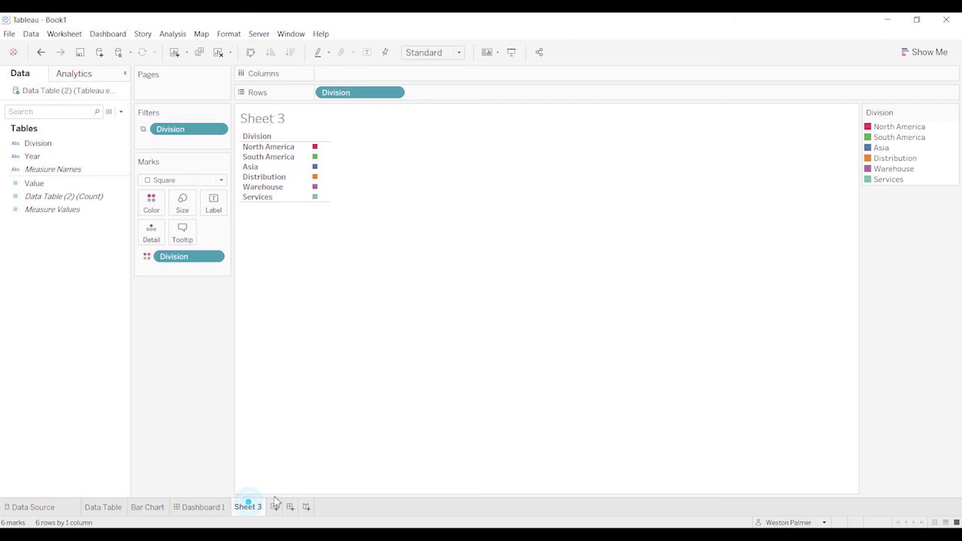
pyautogui.click(395, 92)
pyautogui.click(362, 178)
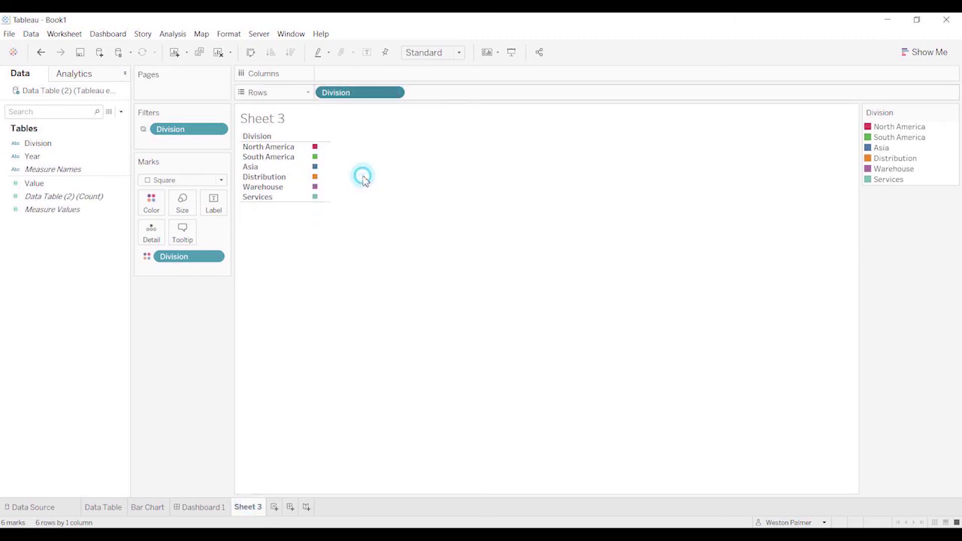
pyautogui.click(204, 508)
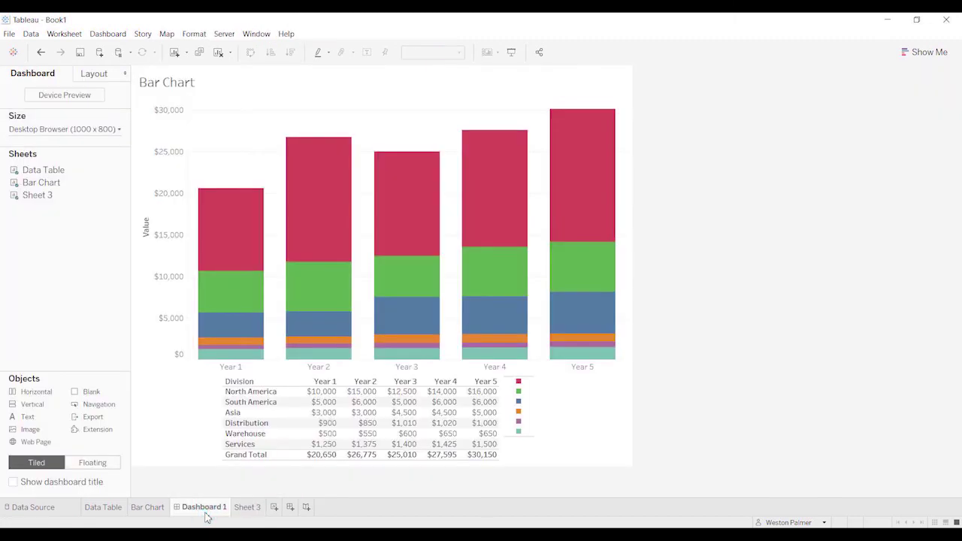
pyautogui.click(244, 510)
pyautogui.click(394, 92)
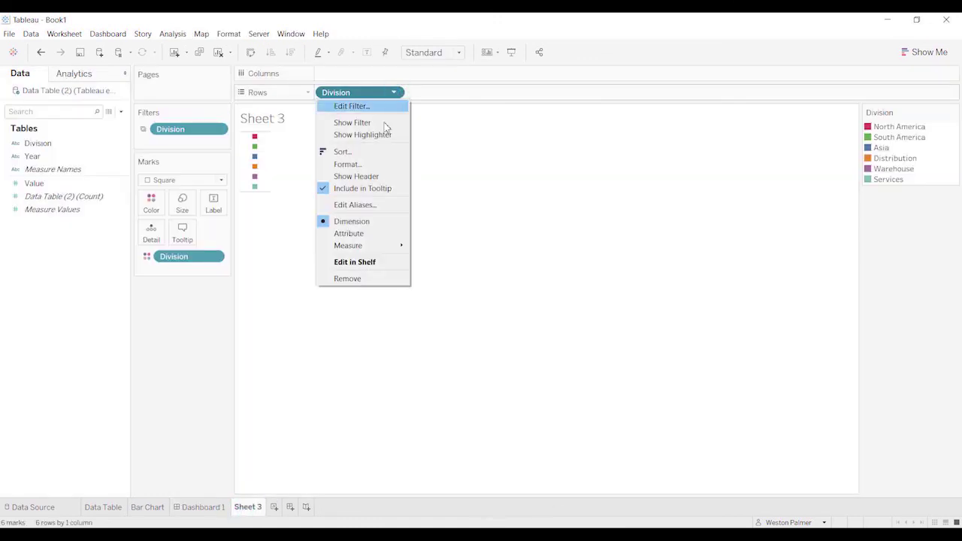
pyautogui.click(377, 177)
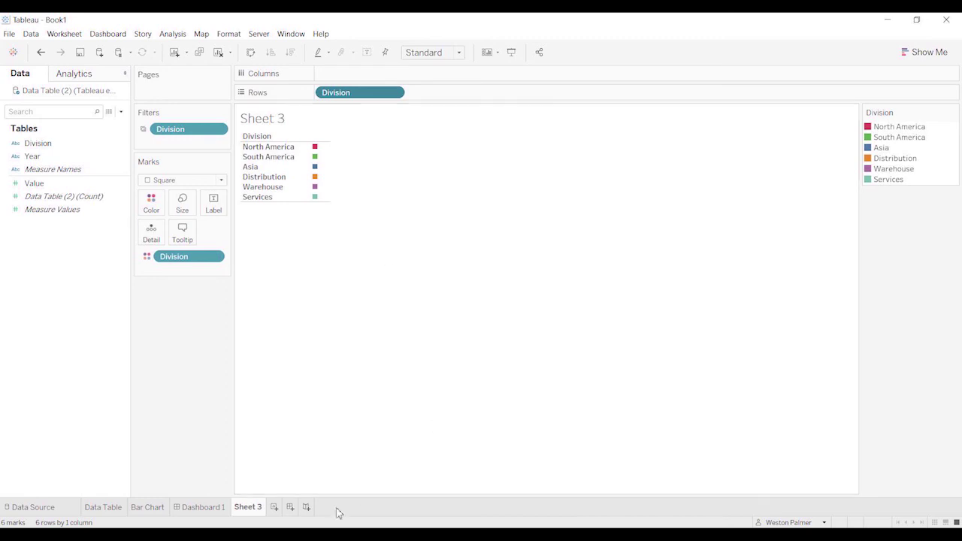
# Step: Widen the Sheet 3 legend zone on Dashboard 1 so division names show fully
pyautogui.click(224, 509)
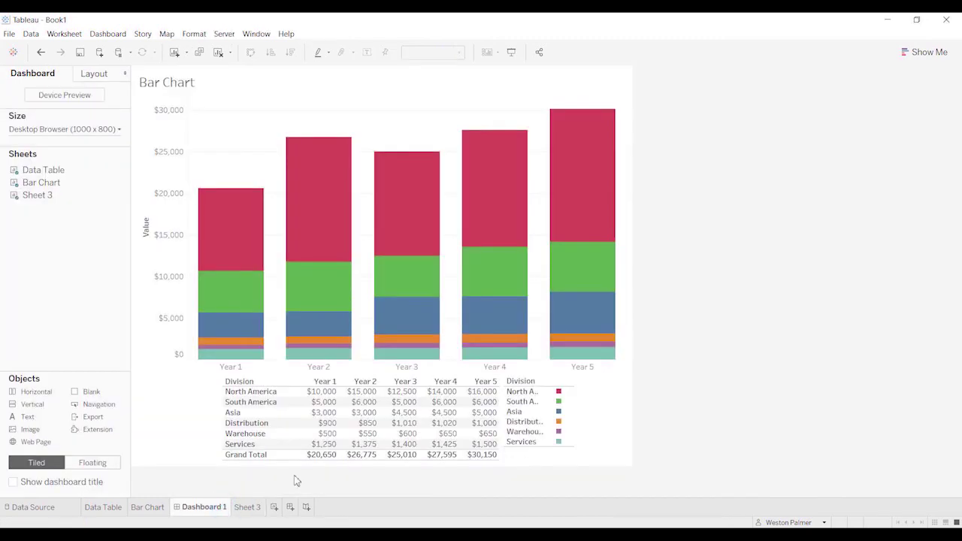
pyautogui.click(573, 433)
pyautogui.moveTo(611, 441); pyautogui.dragTo(605, 447)
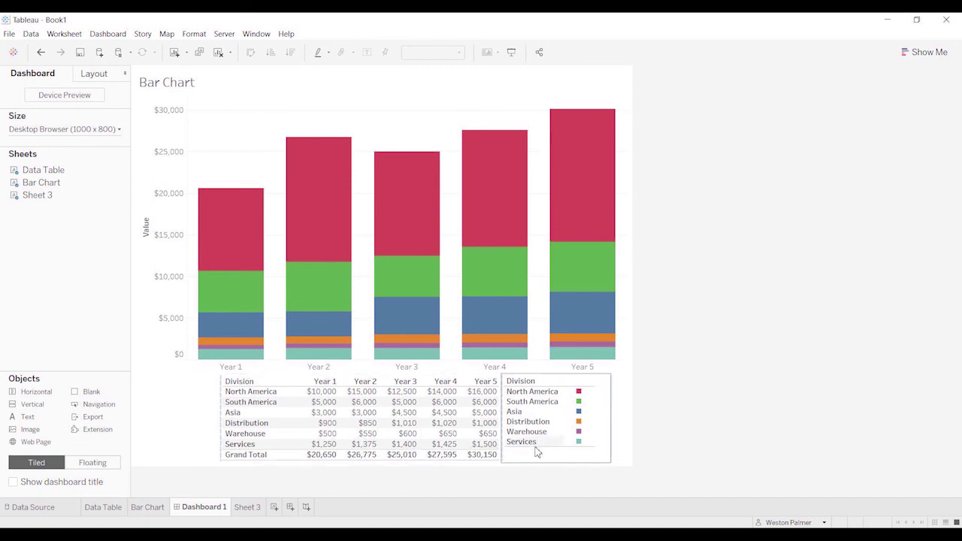
# Step: Set Sheet 3's Rows Row Divider Pane border to None in Format > Borders
pyautogui.click(251, 510)
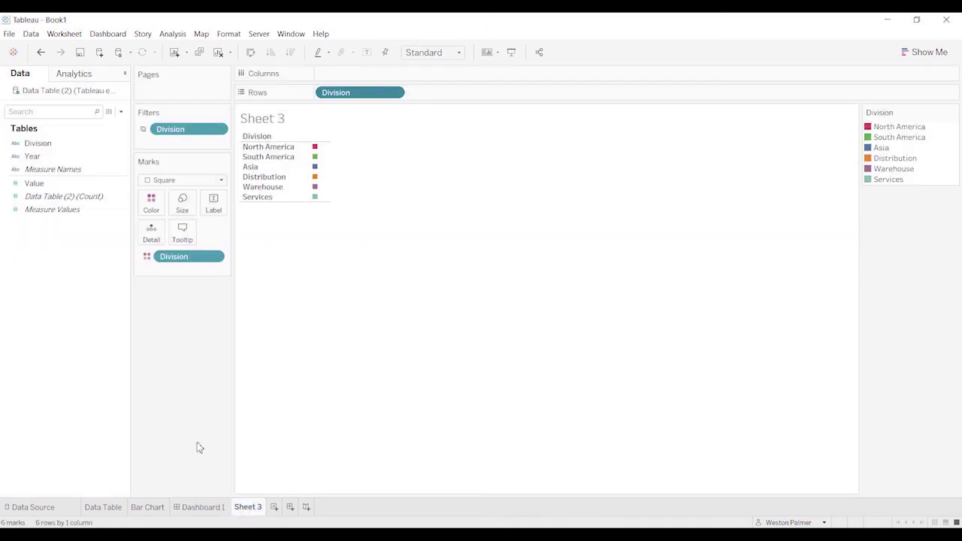
pyautogui.click(233, 33)
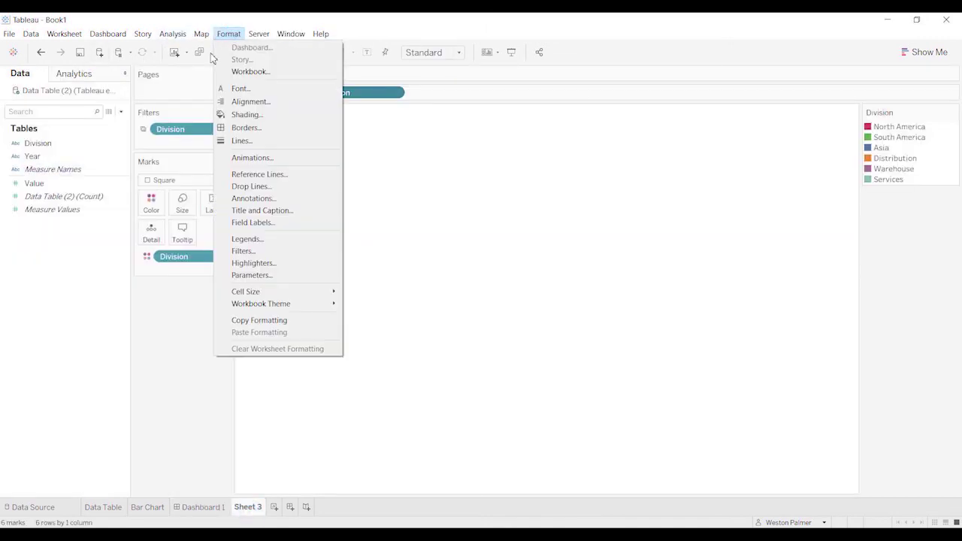
pyautogui.click(251, 129)
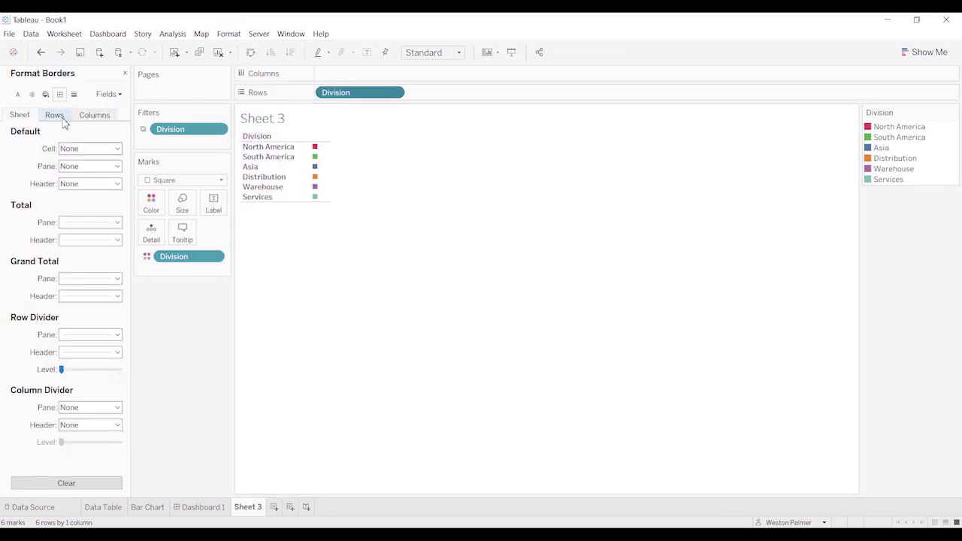
pyautogui.click(63, 118)
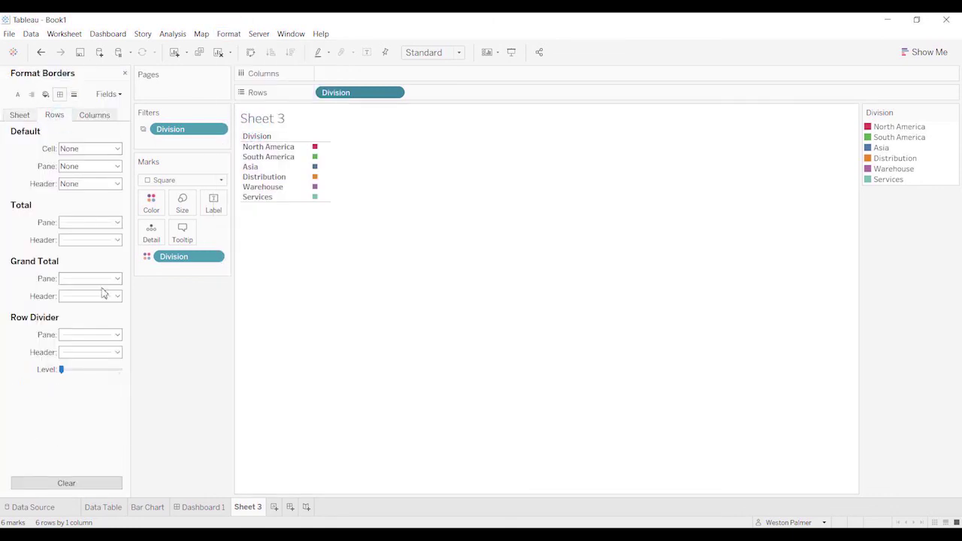
pyautogui.click(118, 336)
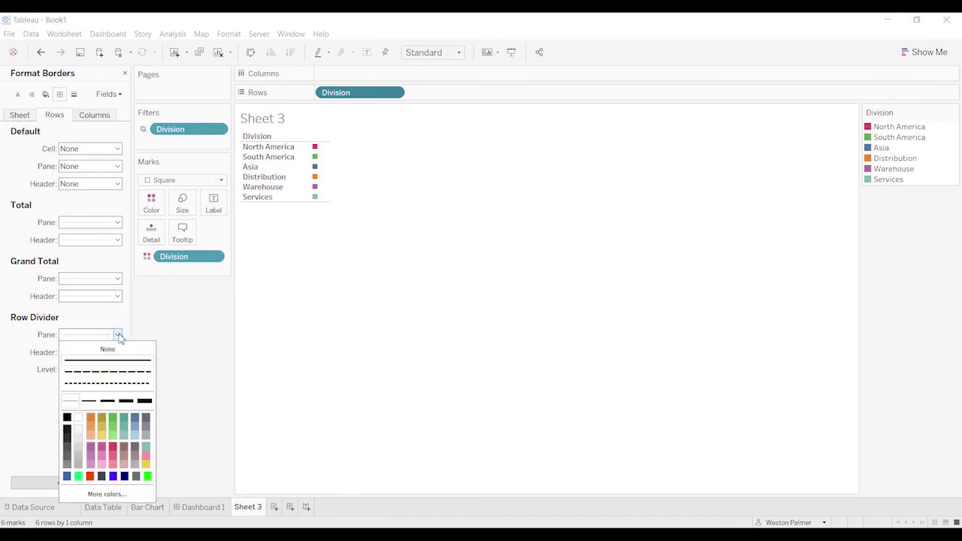
pyautogui.click(177, 362)
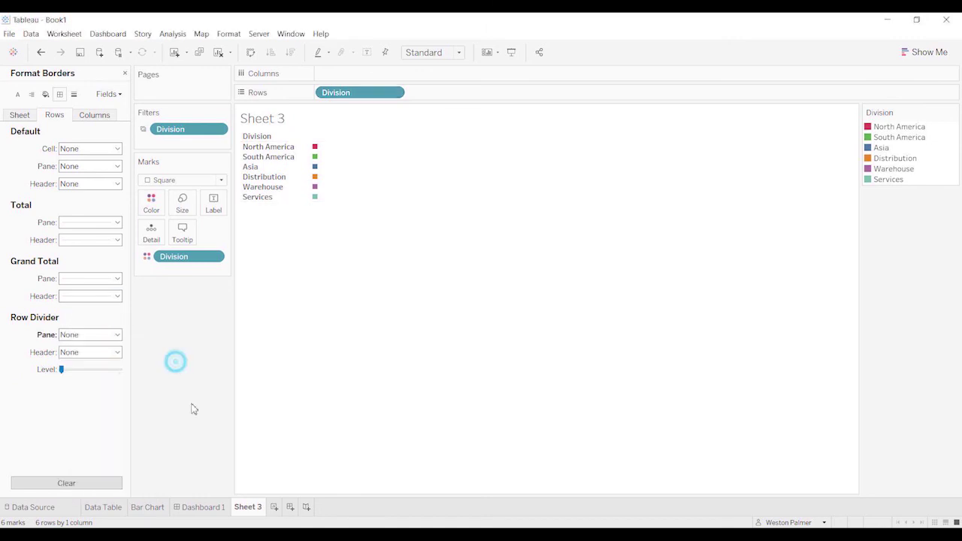
pyautogui.click(205, 508)
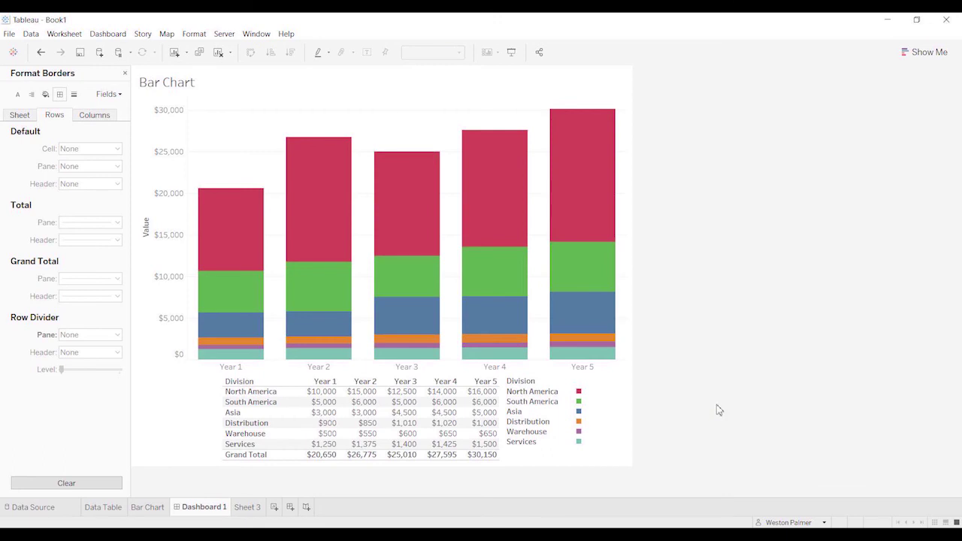